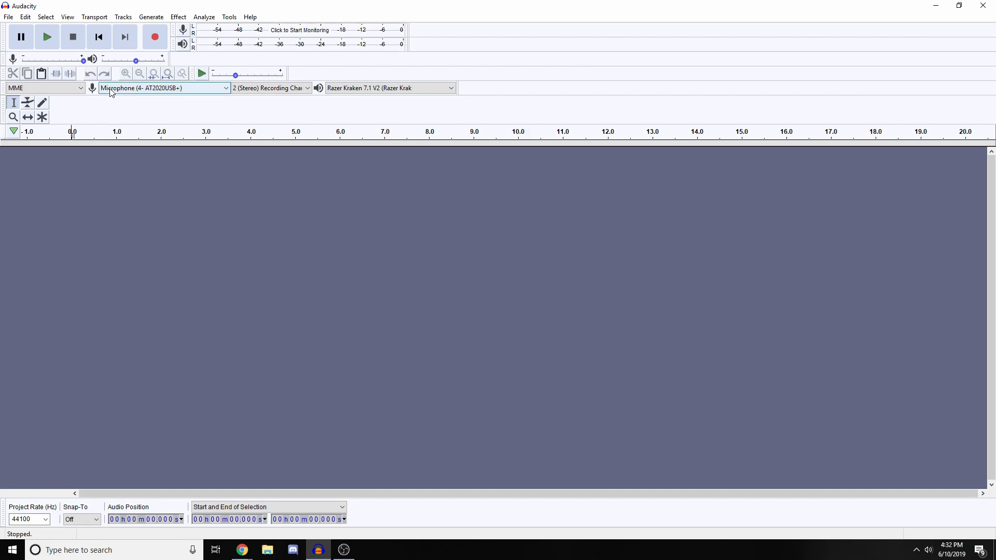
# Step: Set the recording device to Microphone (4- AT2020USB+) and the playback device to Razer Kraken 7.1 V2
pyautogui.click(134, 88)
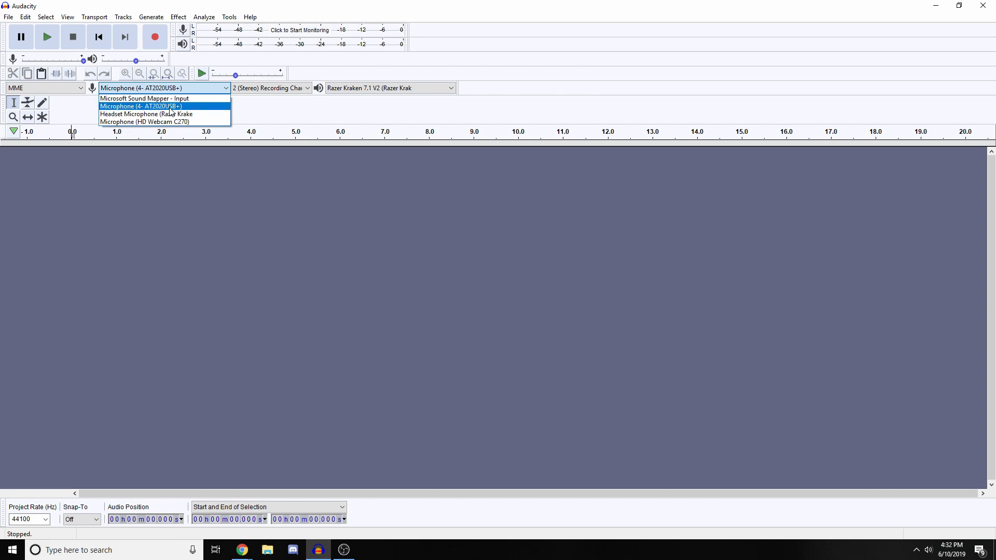
pyautogui.click(154, 107)
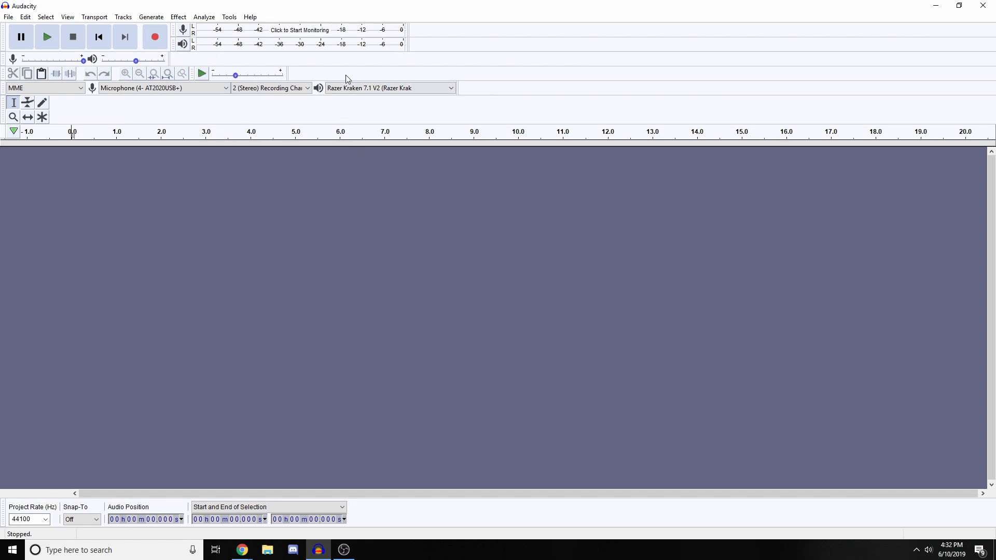
pyautogui.click(368, 89)
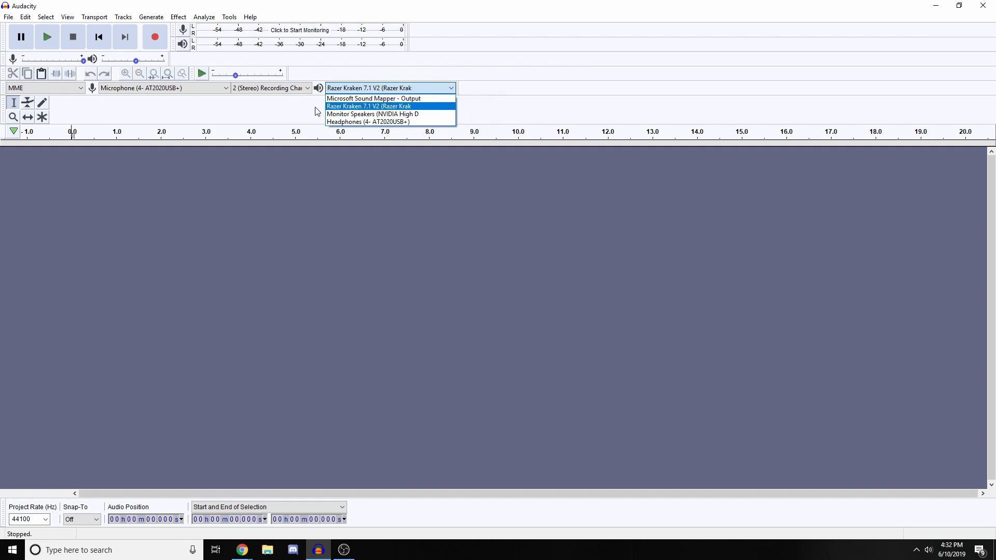
pyautogui.click(354, 106)
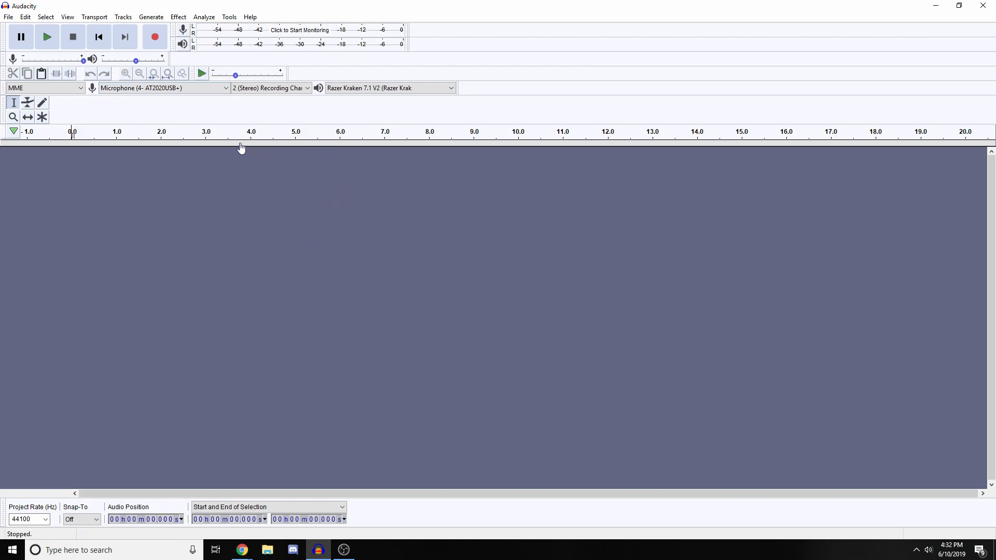
# Step: Start monitoring the microphone level and record about 9 seconds of speech on a new stereo track
pyautogui.click(289, 34)
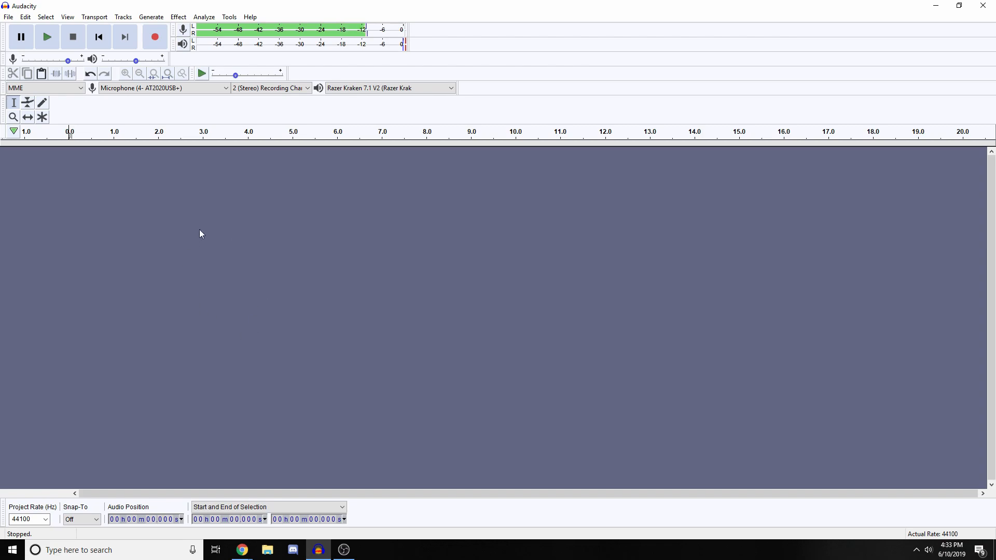
pyautogui.click(155, 38)
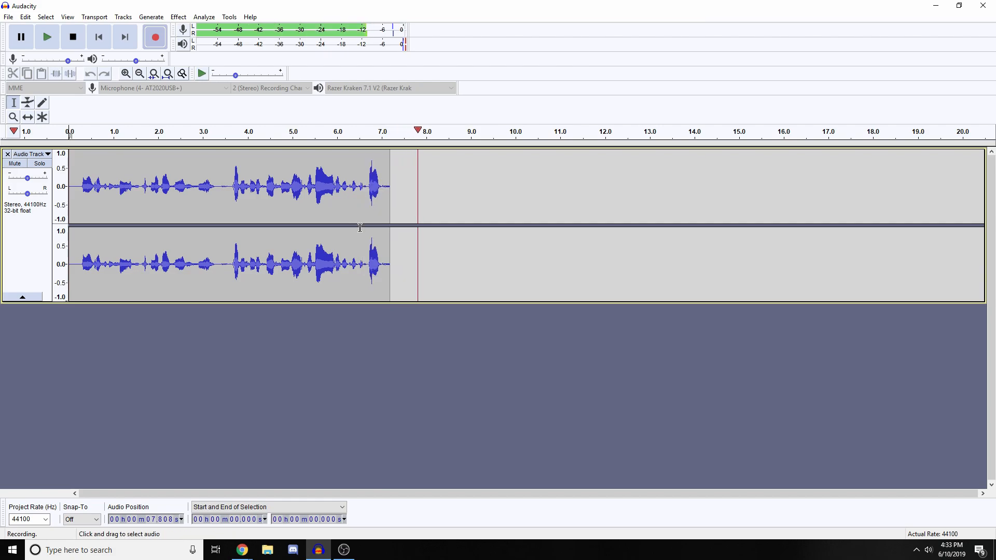
pyautogui.press('space')
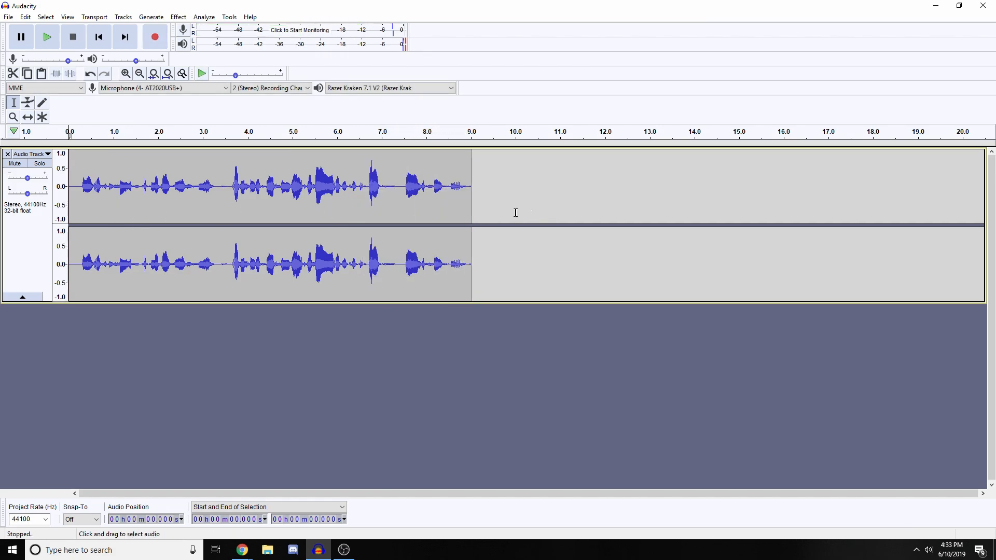
# Step: Place the cursor just before the speech begins, at about 0.26 s, and play back the opening of the recording
pyautogui.click(78, 176)
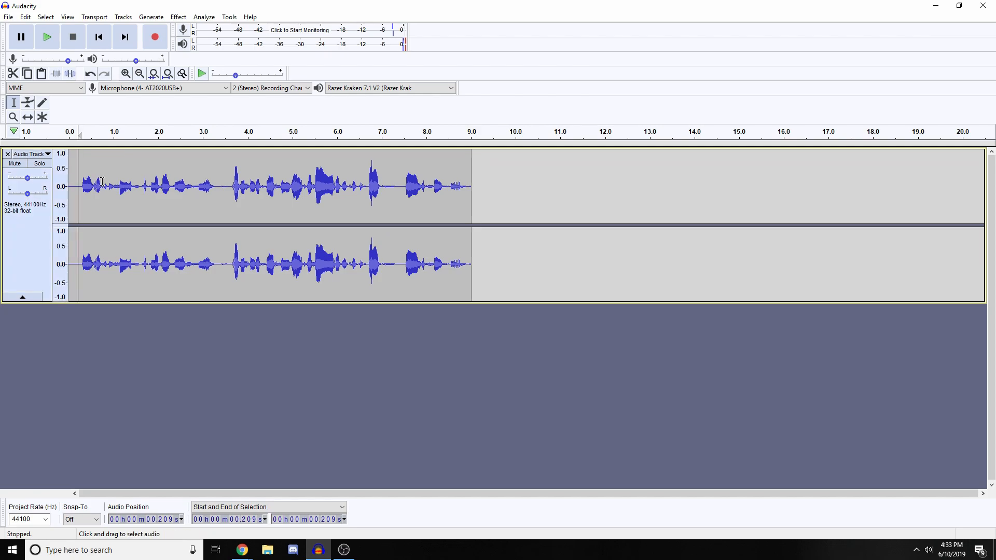
pyautogui.moveTo(97, 179); pyautogui.dragTo(95, 180)
pyautogui.click(81, 180)
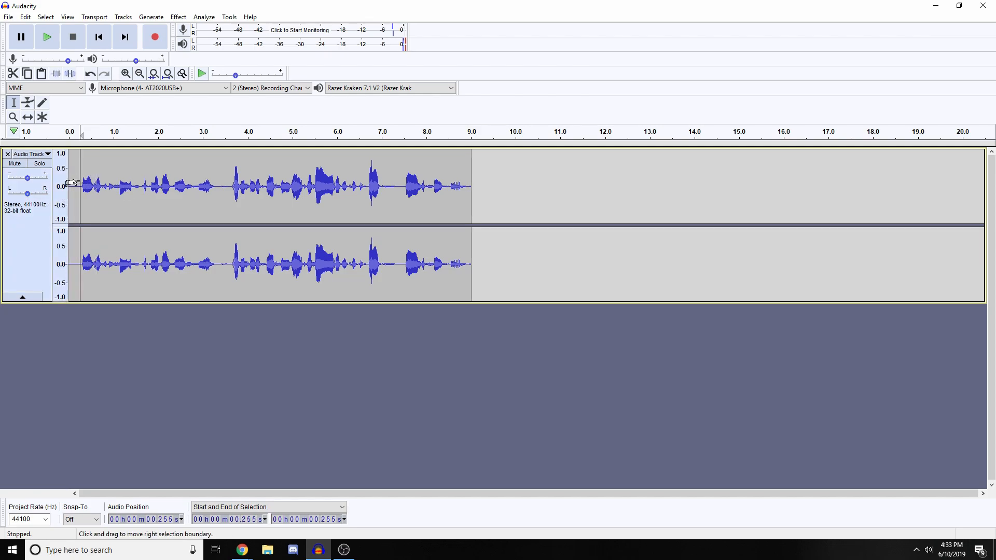
pyautogui.click(30, 181)
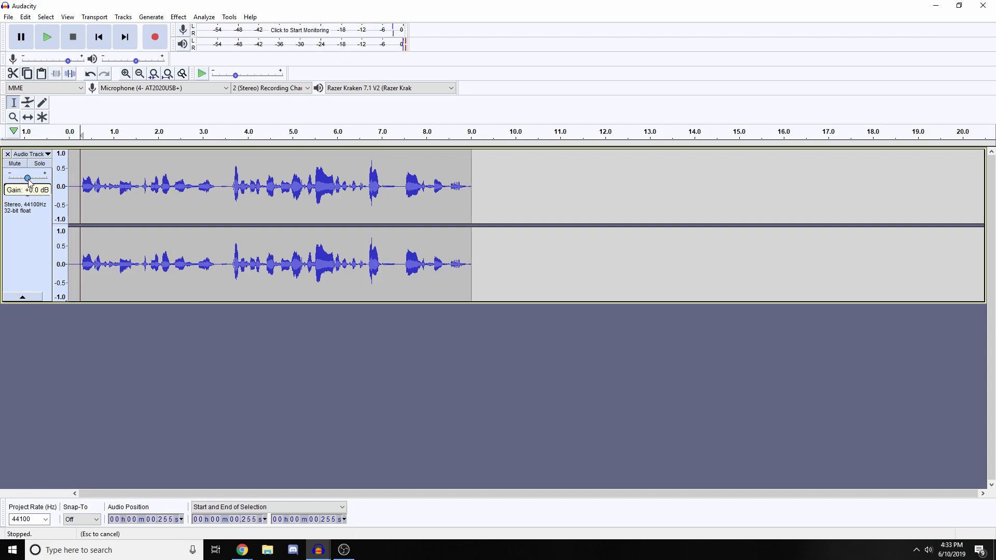
pyautogui.moveTo(28, 180)
pyautogui.mouseDown()
pyautogui.moveTo(38, 180)
pyautogui.moveTo(29, 178)
pyautogui.mouseUp()
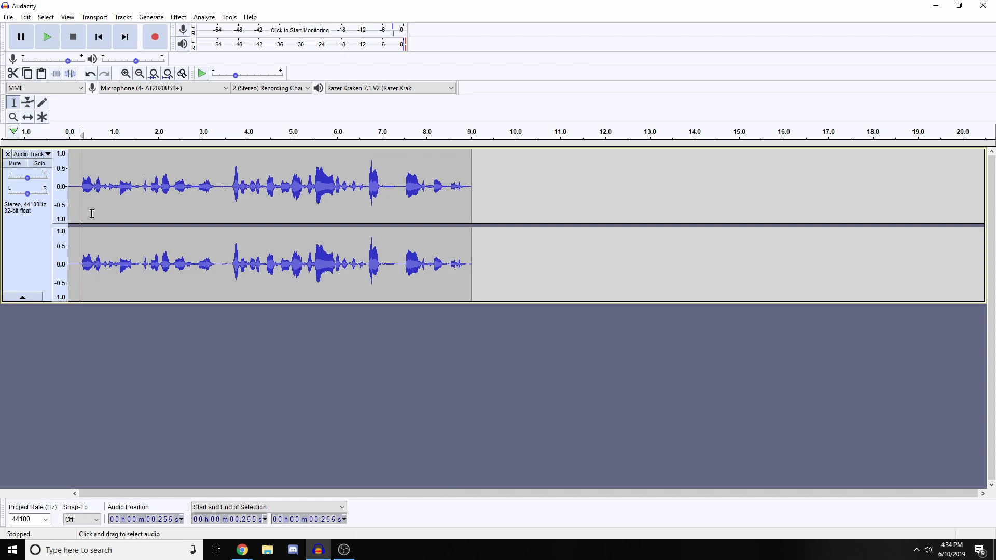
pyautogui.press('space')
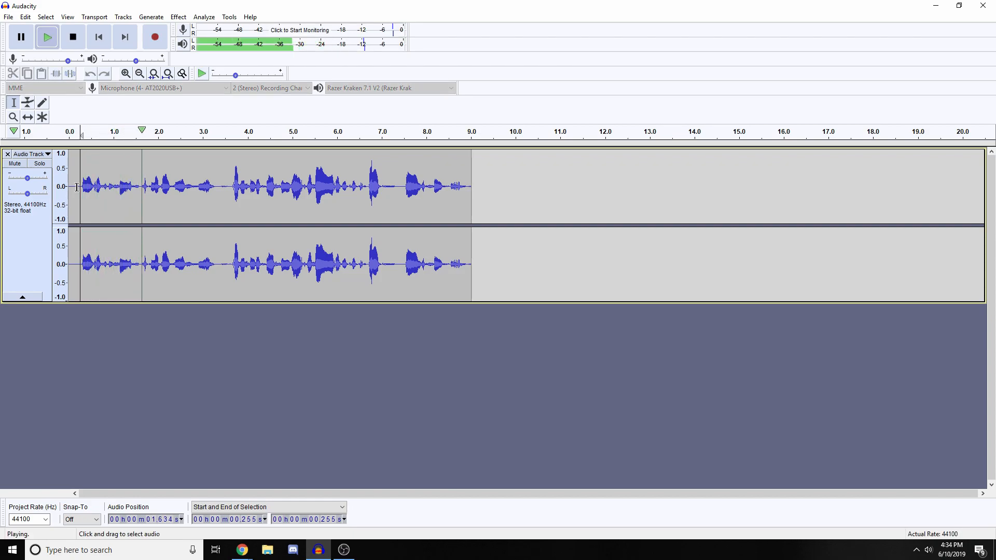
pyautogui.press('space')
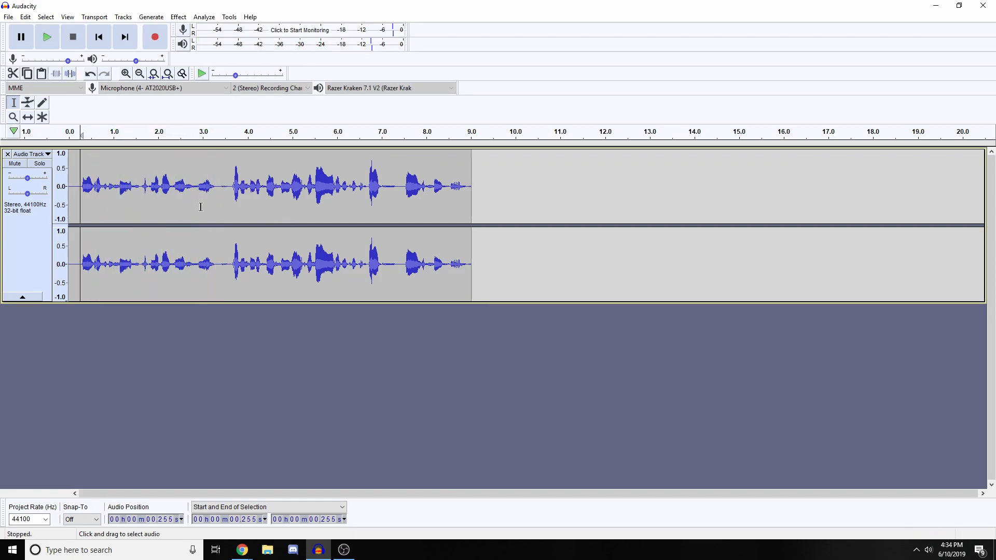
# Step: Raise the audio track's gain slightly and play the recording back from near its start
pyautogui.click(78, 182)
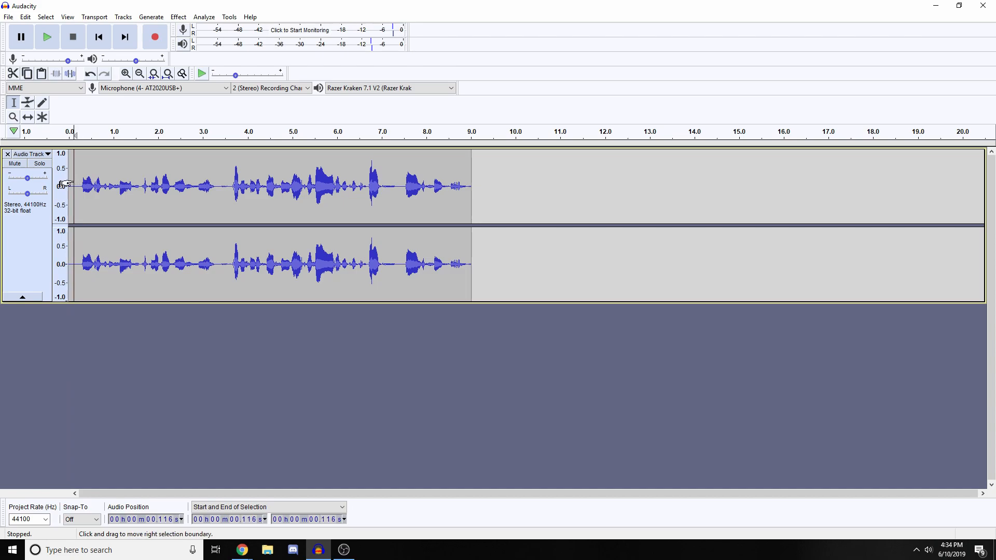
pyautogui.moveTo(27, 179); pyautogui.dragTo(30, 179)
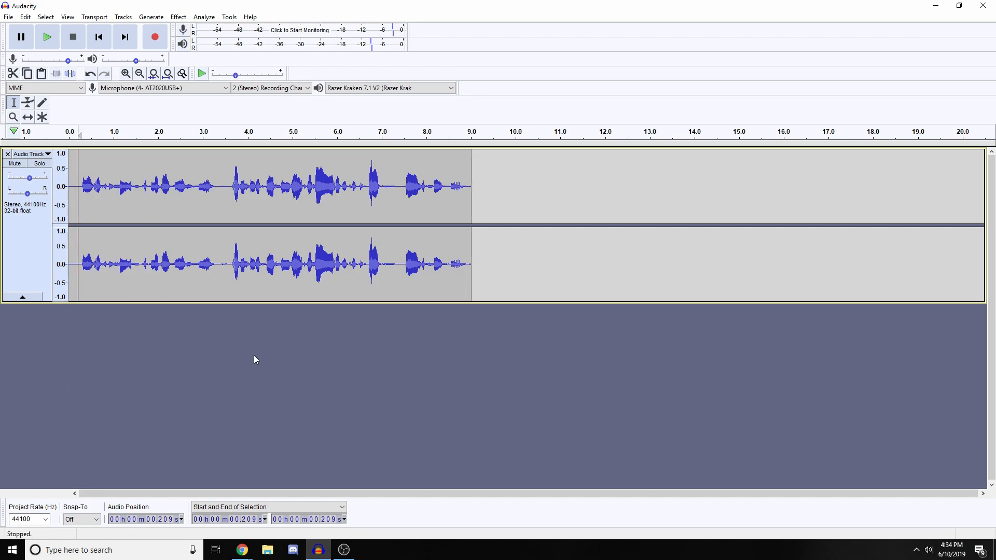
pyautogui.press('space')
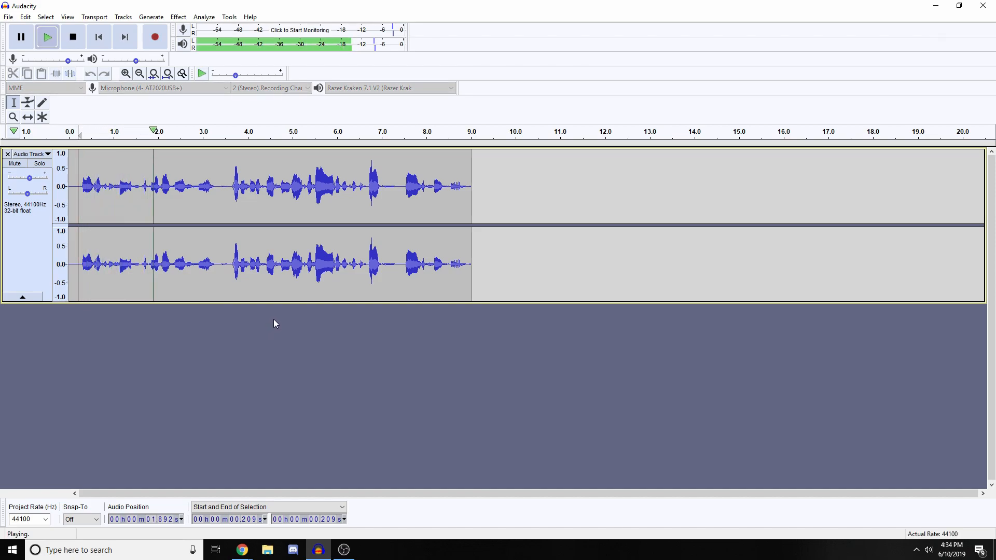
pyautogui.press('space')
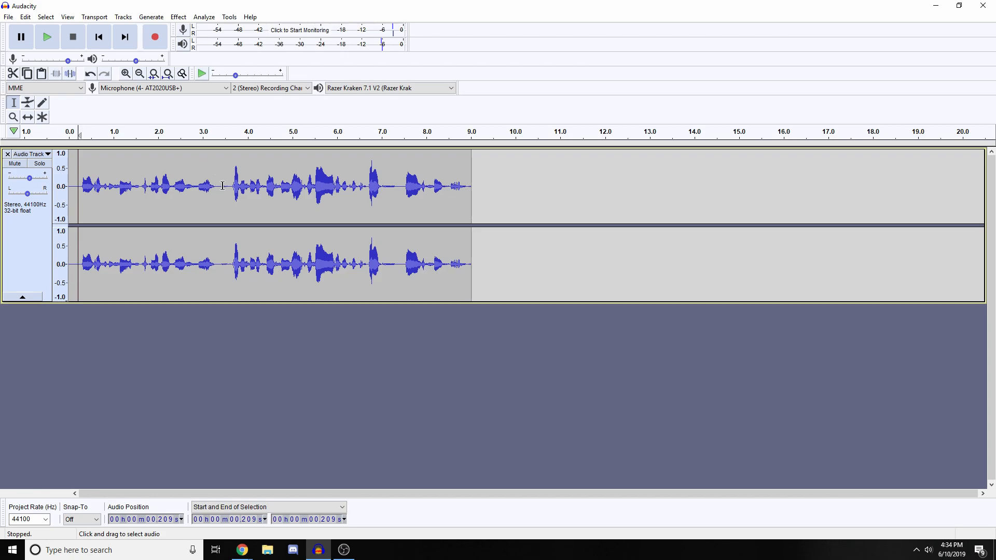
pyautogui.click(506, 192)
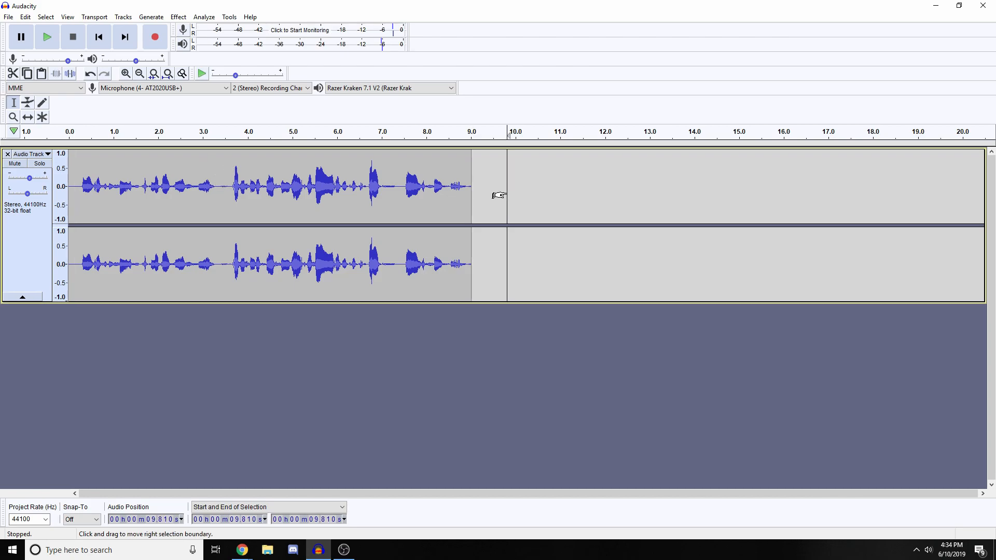
pyautogui.click(471, 202)
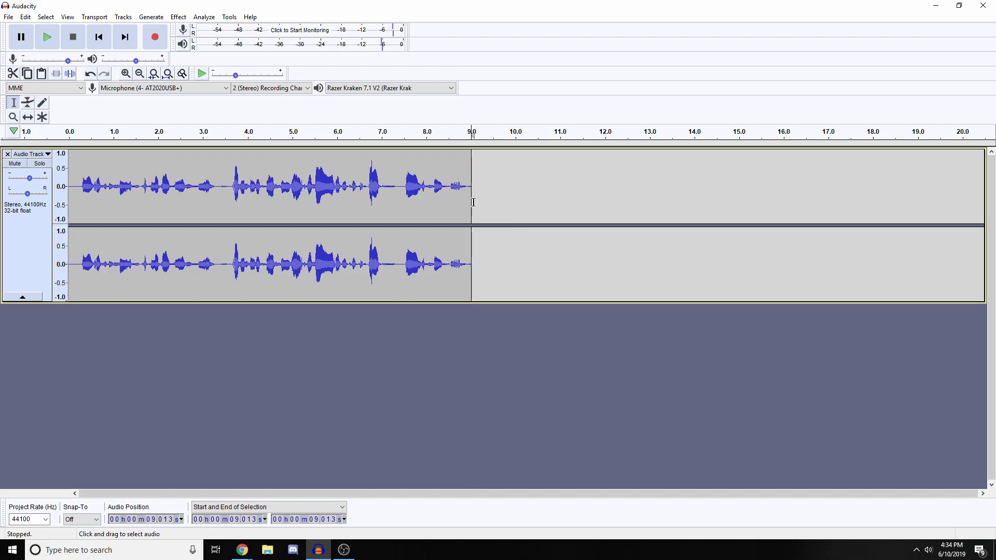
pyautogui.click(499, 202)
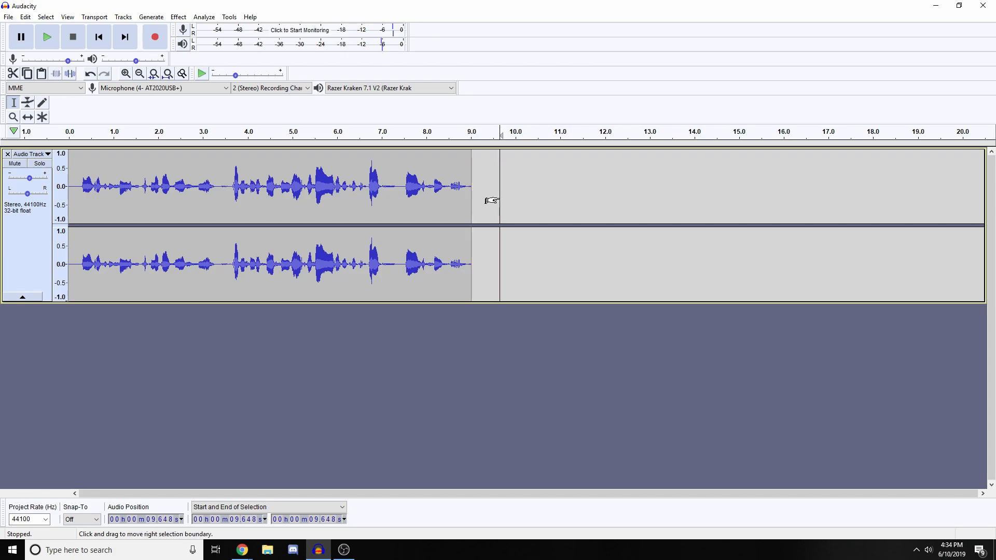
pyautogui.click(97, 210)
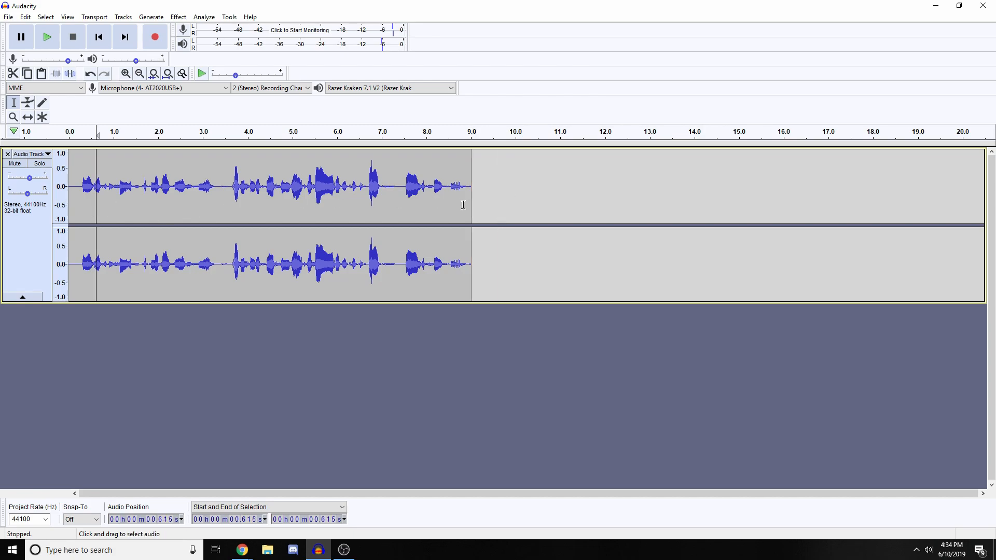
pyautogui.moveTo(471, 207); pyautogui.dragTo(70, 201)
pyautogui.click(514, 201)
pyautogui.click(303, 203)
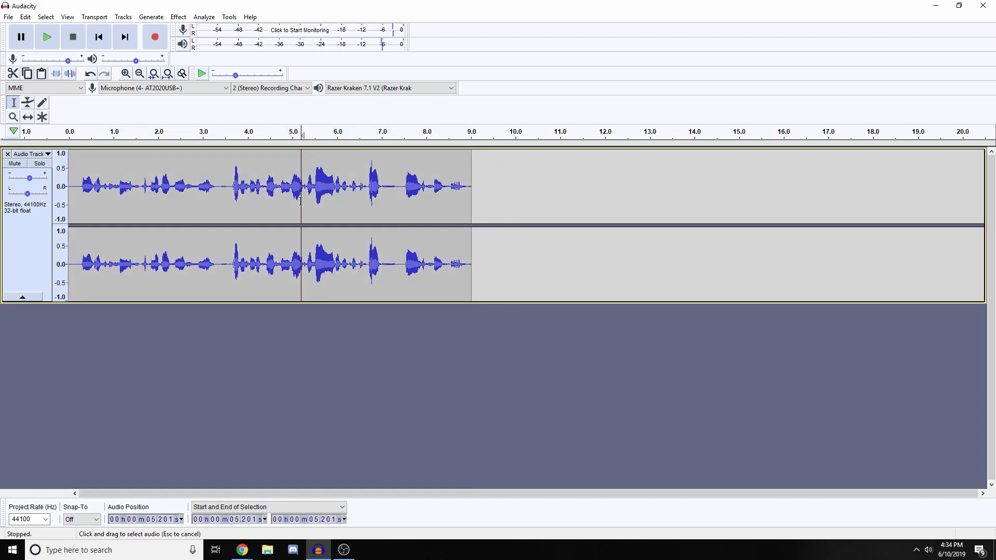
# Step: Select the whole recording and apply the Bass and Treble effect with the bass set to 3.0 dB
pyautogui.hotkey('ctrl', 'a')
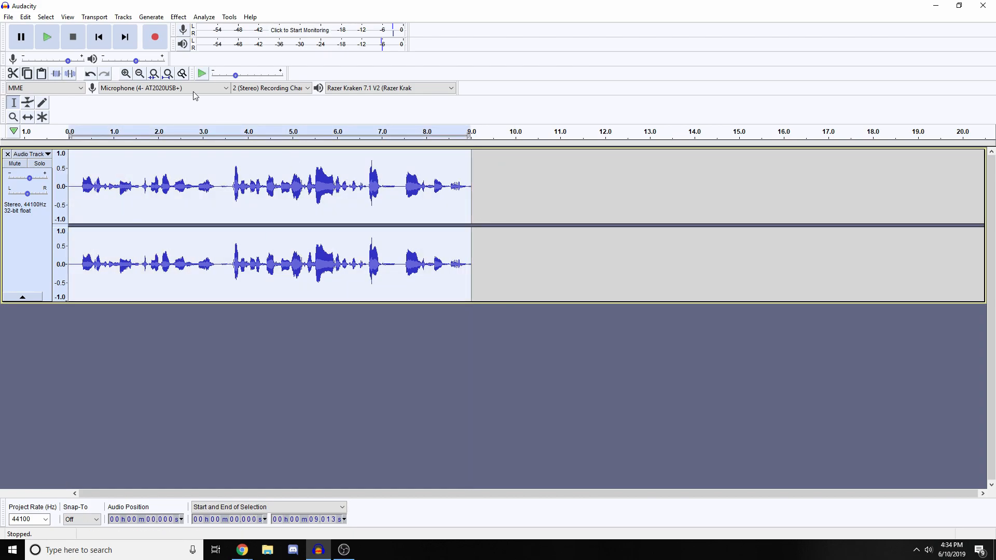
pyautogui.click(179, 18)
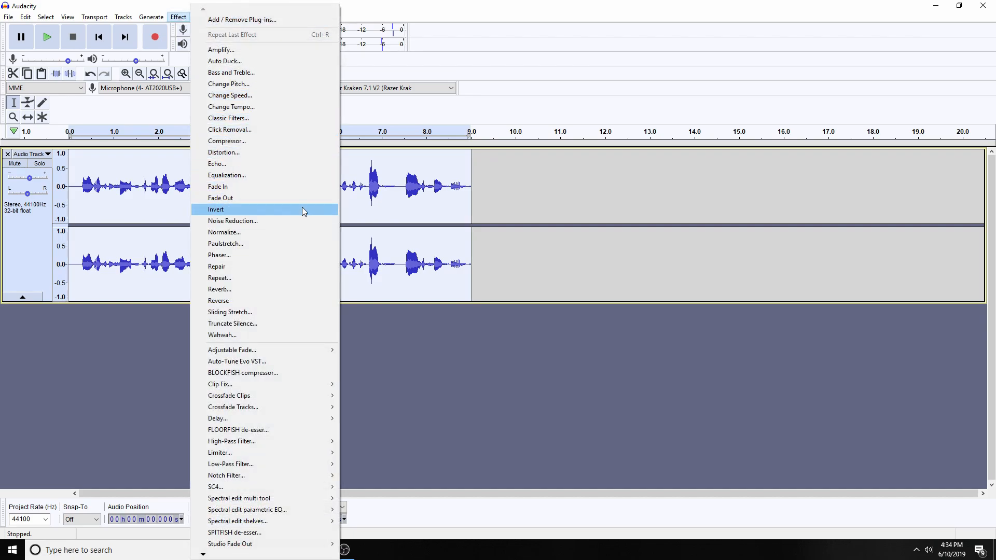
pyautogui.moveTo(204, 555)
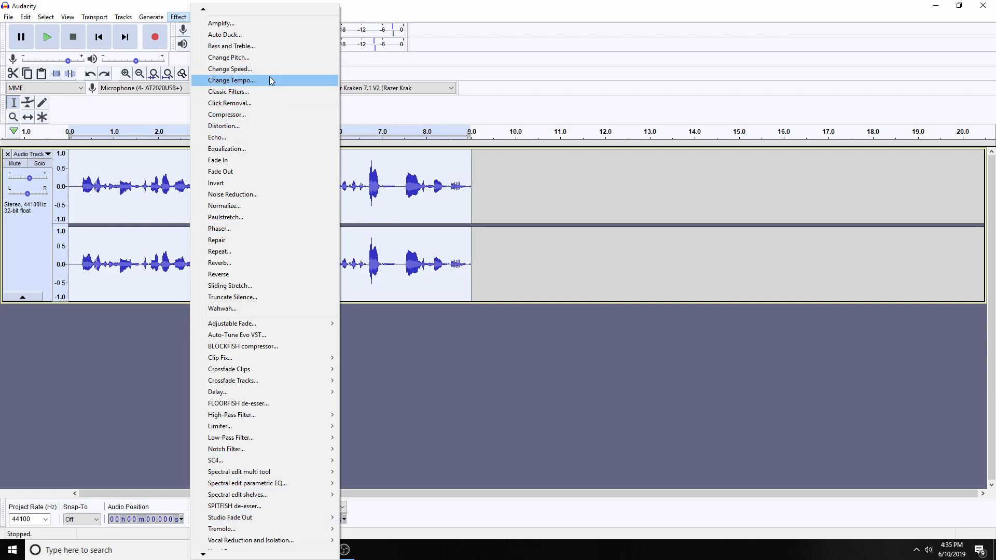
pyautogui.click(264, 46)
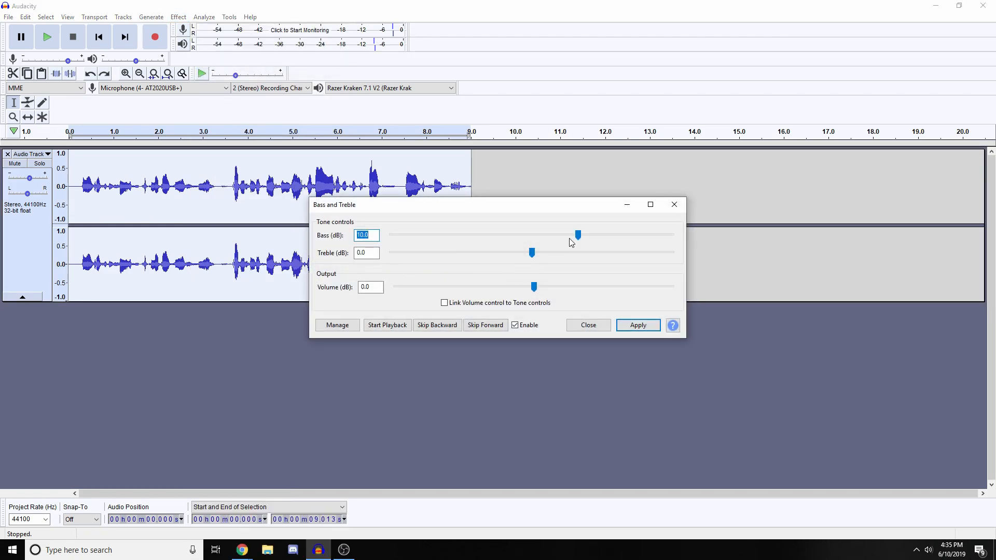
pyautogui.moveTo(577, 234); pyautogui.dragTo(547, 235)
pyautogui.click(637, 325)
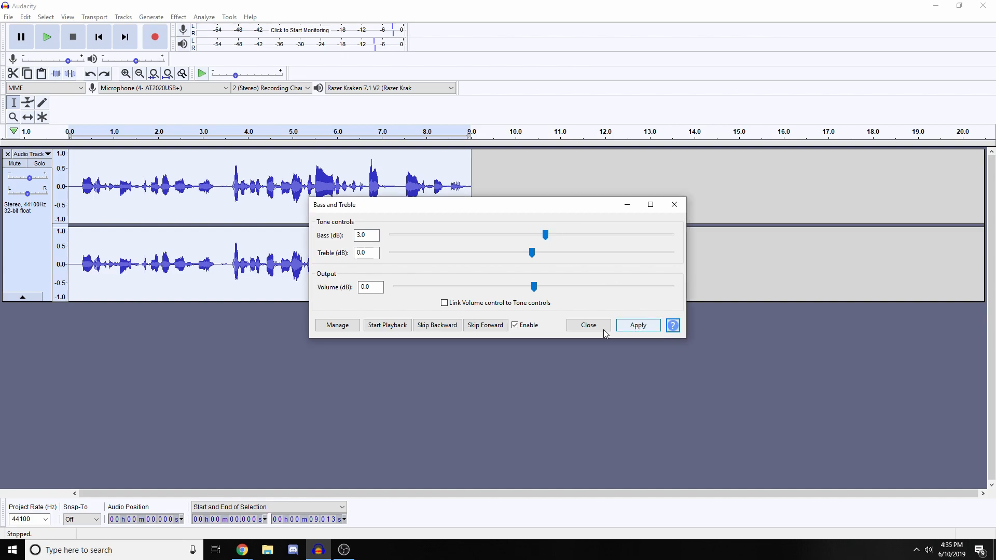
pyautogui.click(588, 325)
# Step: Play back the opening of the processed recording, then clear the selection and return the cursor to the track's start
pyautogui.press('space')
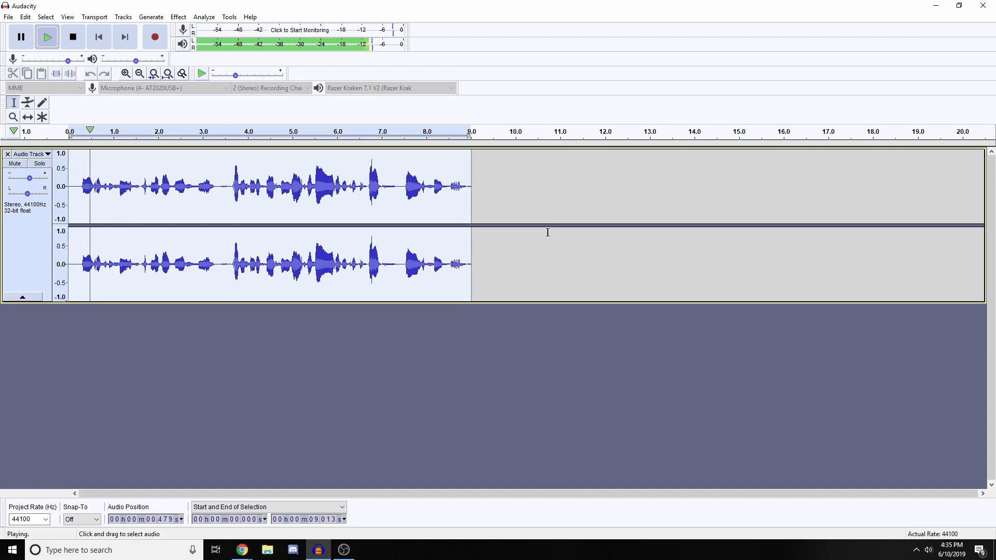
pyautogui.press('space')
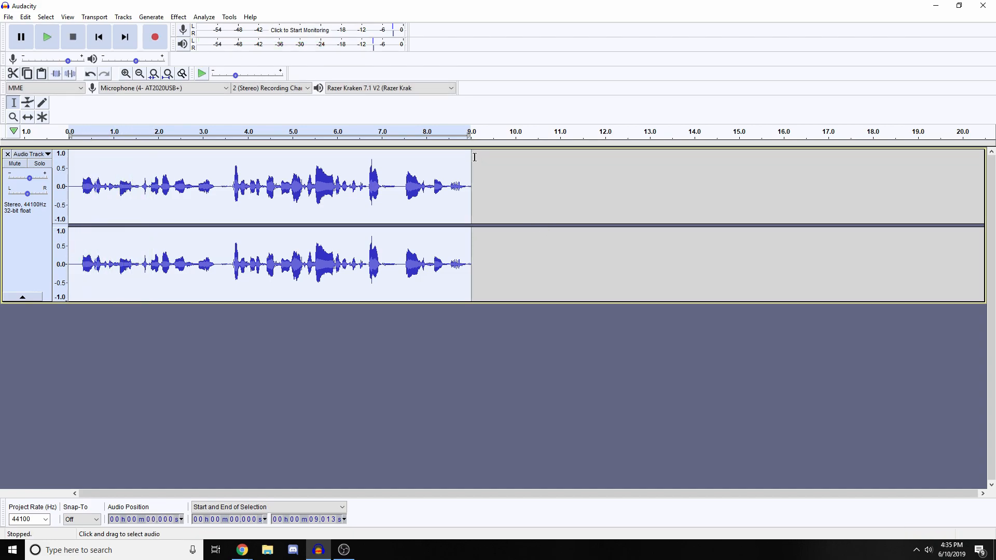
pyautogui.click(493, 174)
pyautogui.click(69, 169)
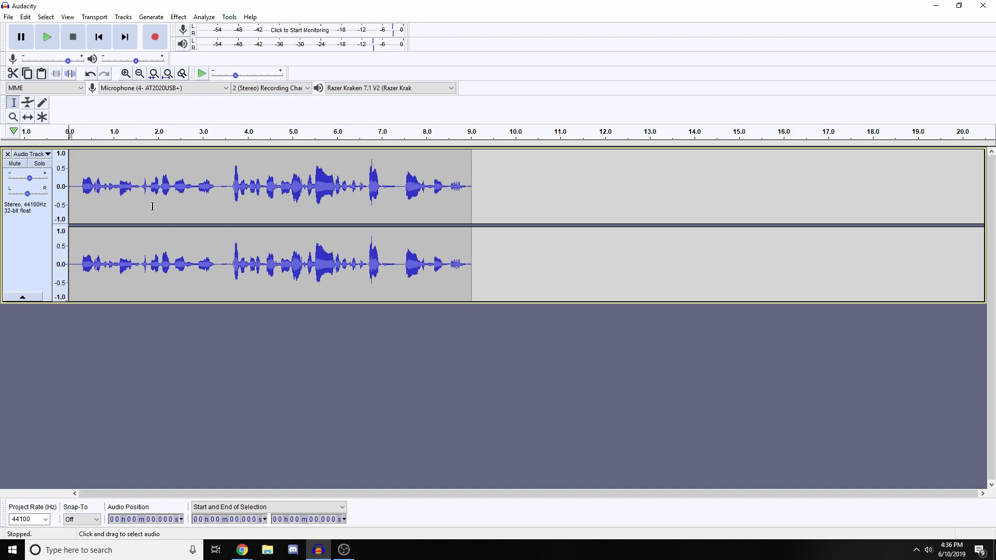
# Step: Export the recording as a WAV file named test on the Desktop, leaving the metadata tags empty
pyautogui.click(8, 19)
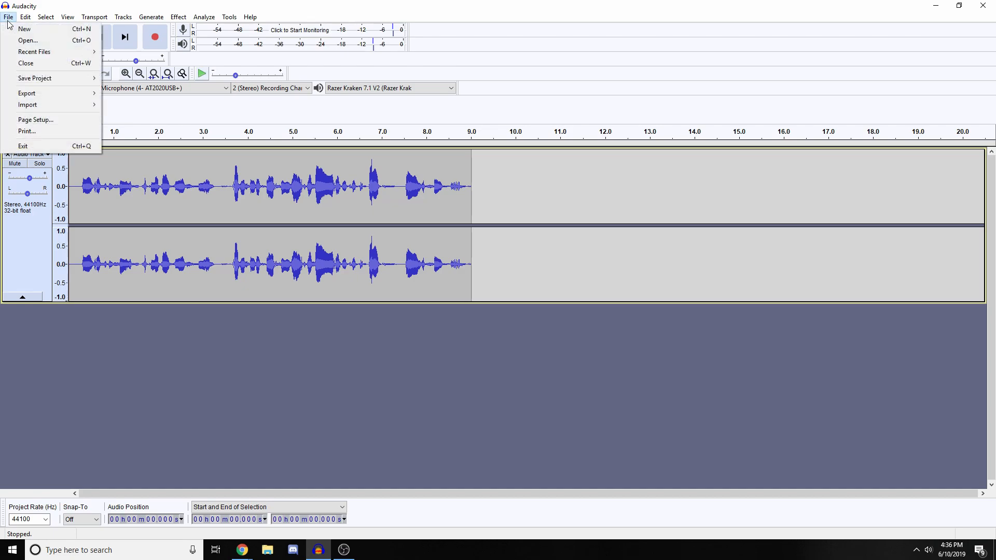
pyautogui.moveTo(70, 97)
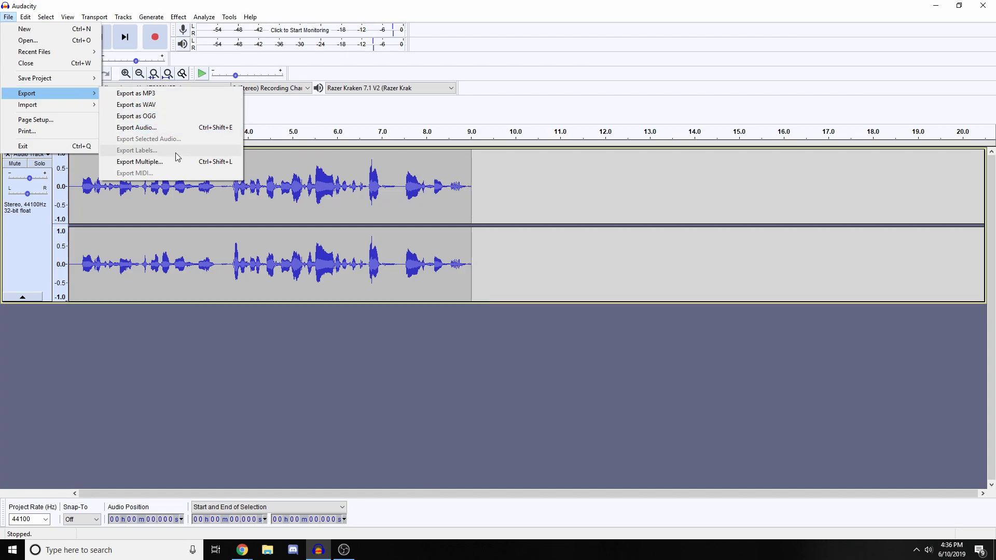
pyautogui.click(154, 106)
pyautogui.click(365, 294)
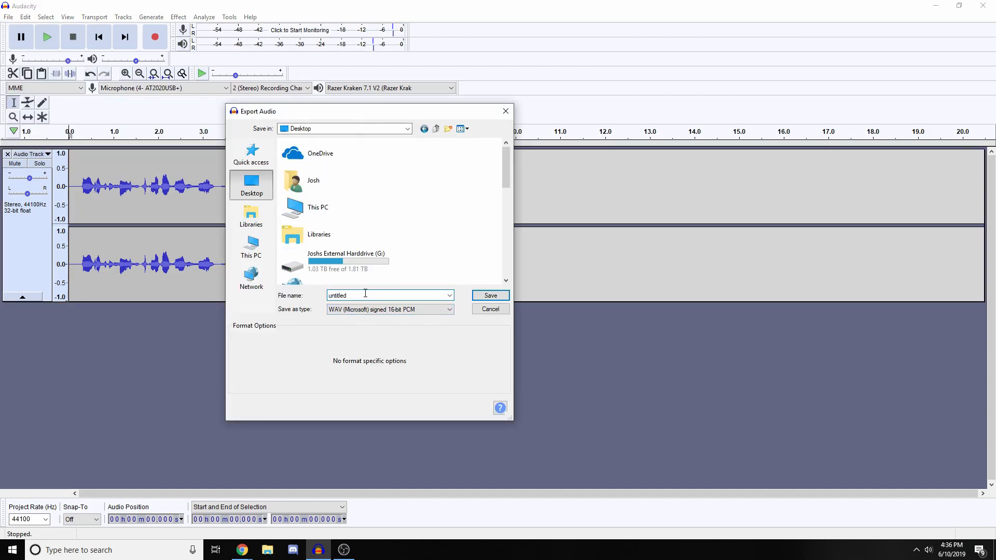
pyautogui.write('test')
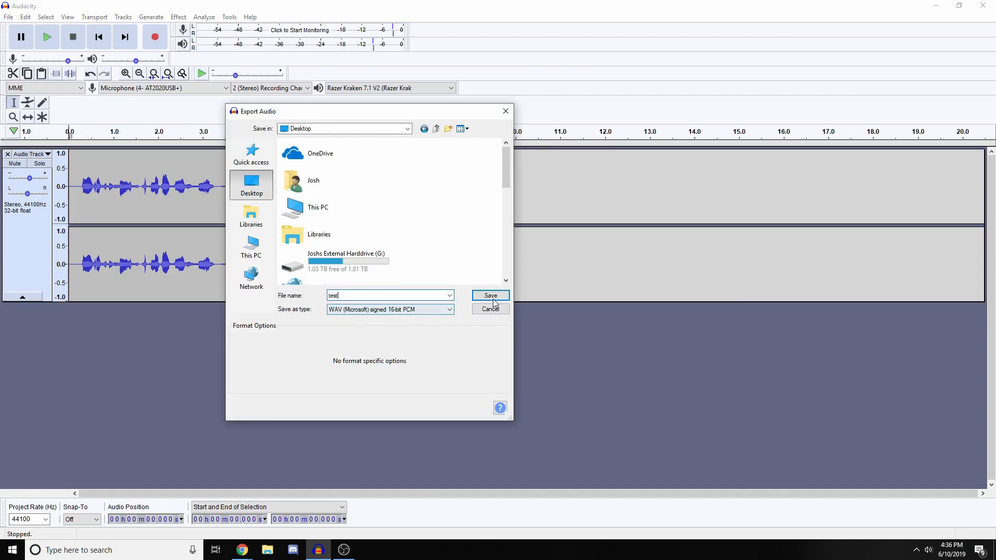
pyautogui.click(492, 300)
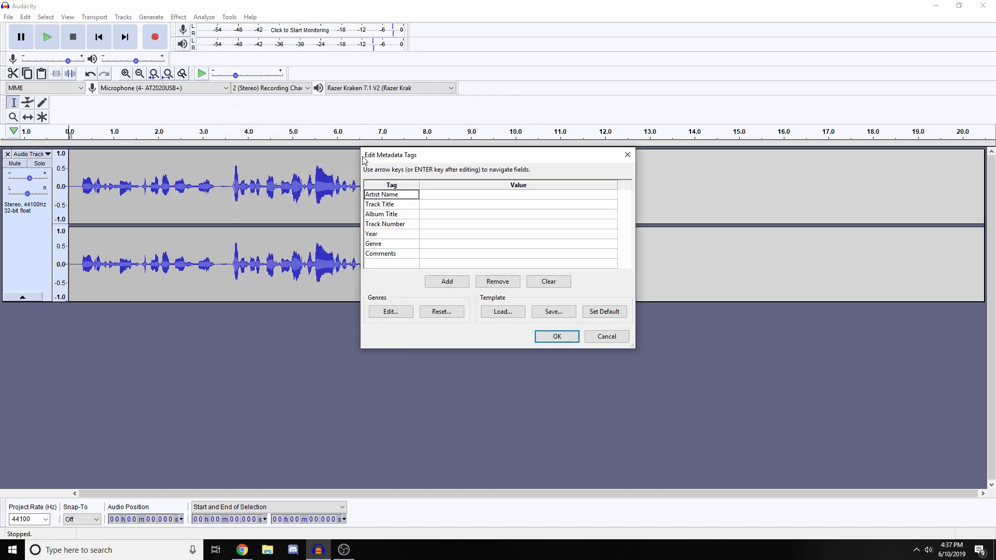
pyautogui.click(552, 339)
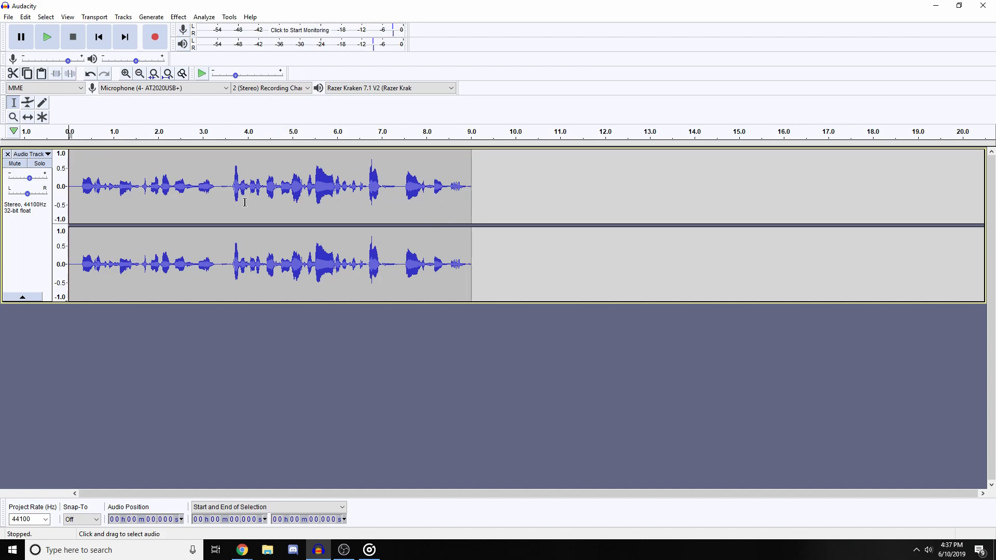
pyautogui.click(102, 173)
pyautogui.moveTo(80, 168); pyautogui.dragTo(474, 161)
pyautogui.click(213, 174)
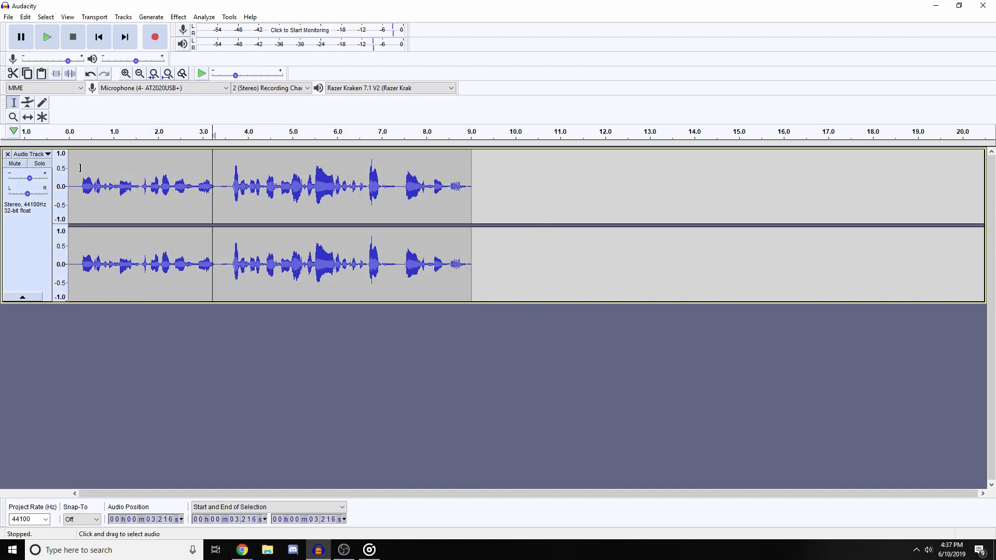
pyautogui.click(70, 177)
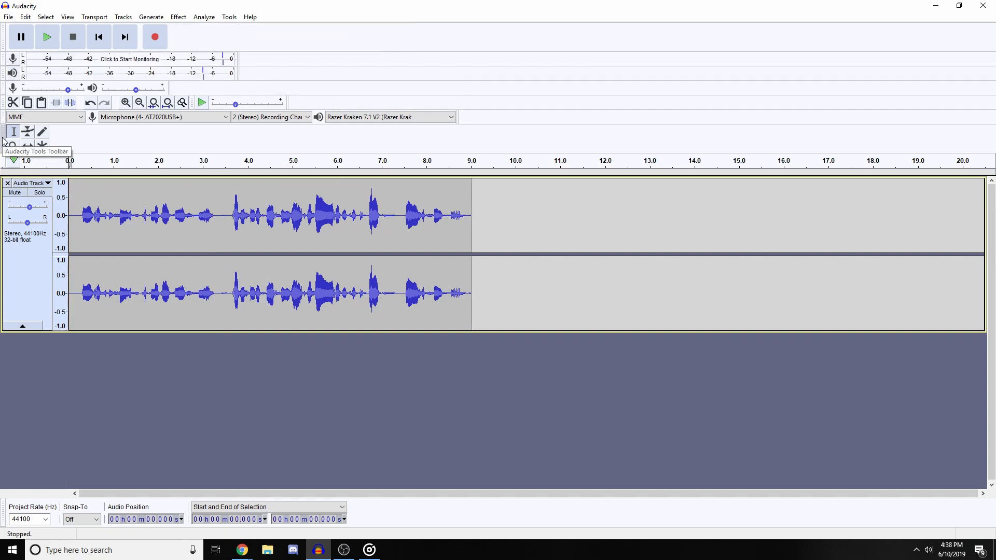
# Step: Dock the volume slider toolbar beside the recording meter and the Tools toolbar beside the transport controls
pyautogui.moveTo(2, 92); pyautogui.dragTo(246, 61)
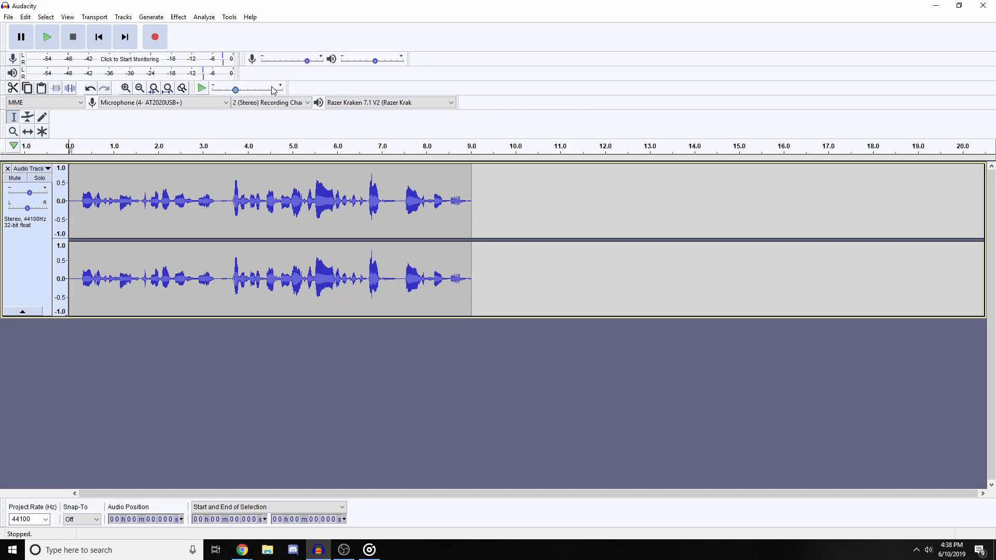
pyautogui.moveTo(4, 123); pyautogui.dragTo(185, 34)
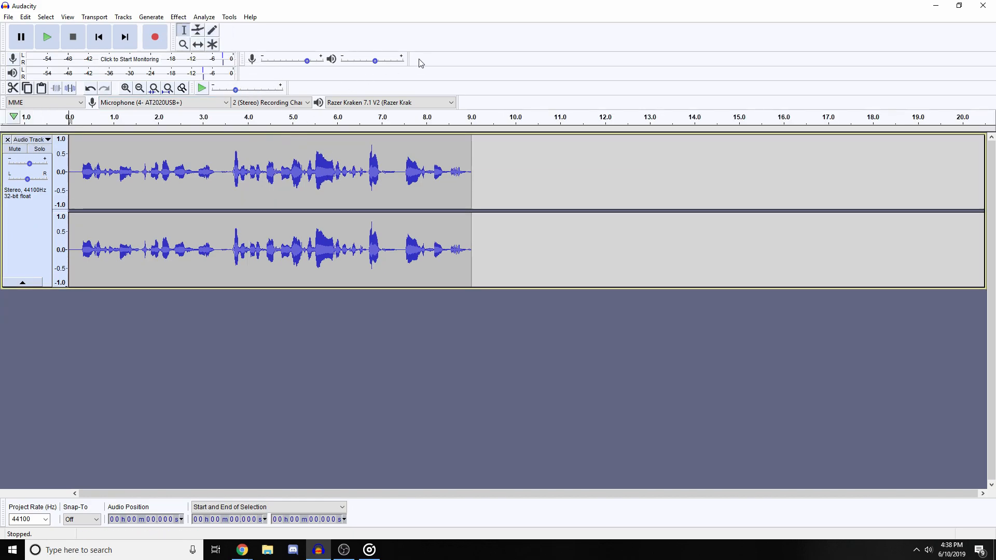
pyautogui.scroll(1, 260, 102)
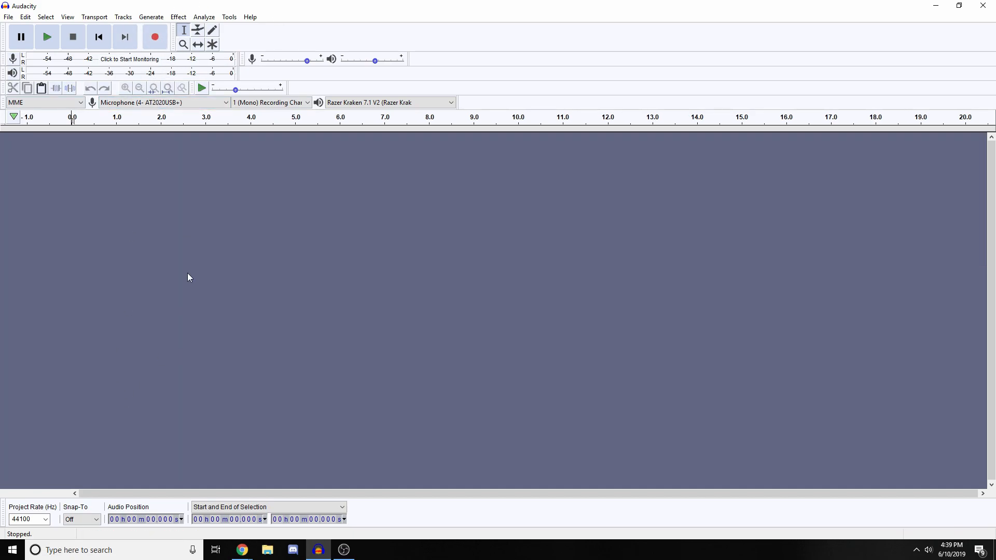
# Step: Add three new stereo tracks to the empty project
pyautogui.click(123, 17)
pyautogui.moveTo(156, 29)
pyautogui.click(254, 39)
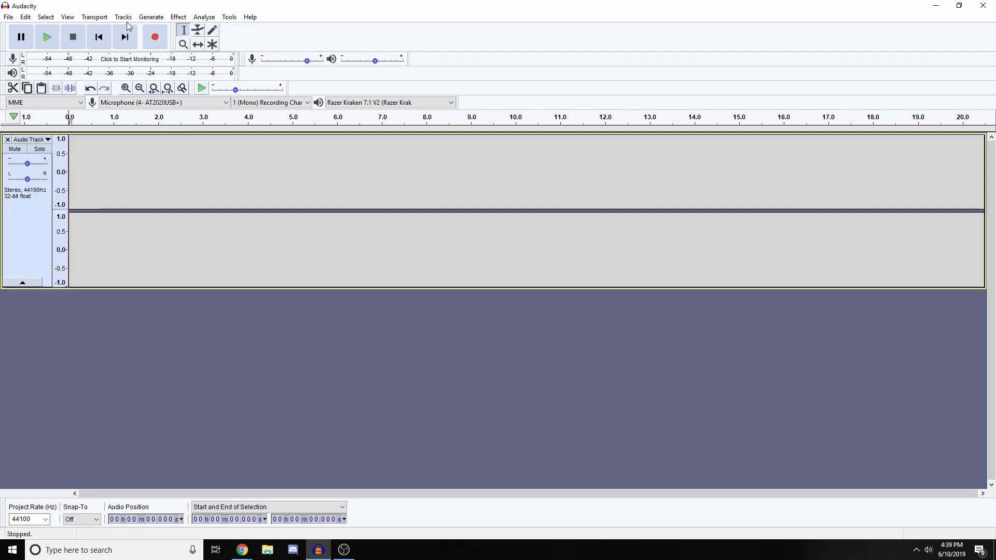
pyautogui.click(125, 18)
pyautogui.click(255, 40)
pyautogui.click(124, 18)
pyautogui.click(256, 39)
pyautogui.scroll(-1, 263, 266)
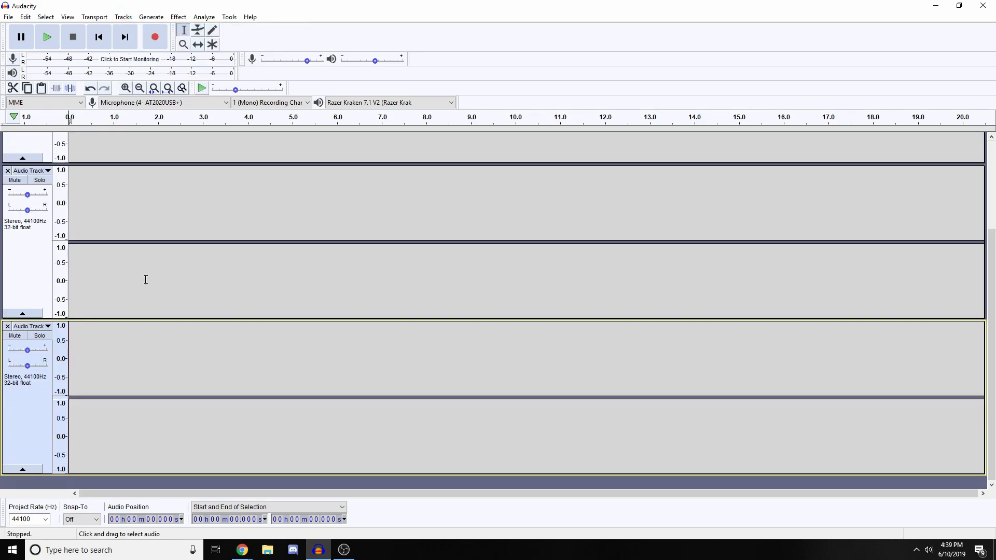
pyautogui.scroll(5, 124, 314)
pyautogui.click(138, 151)
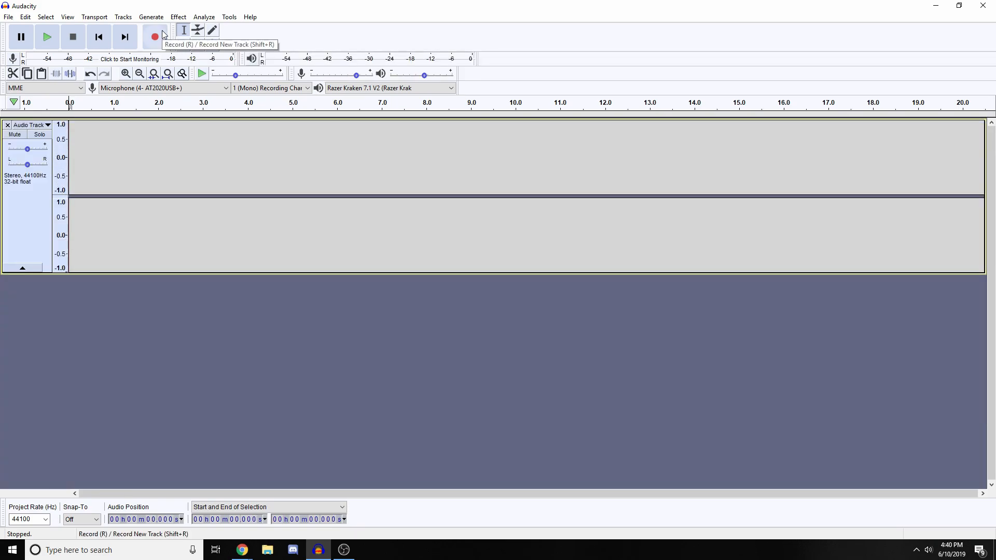
# Step: Record a mono voice clip about 7.3 s long and play back its opening from the start
pyautogui.click(164, 34)
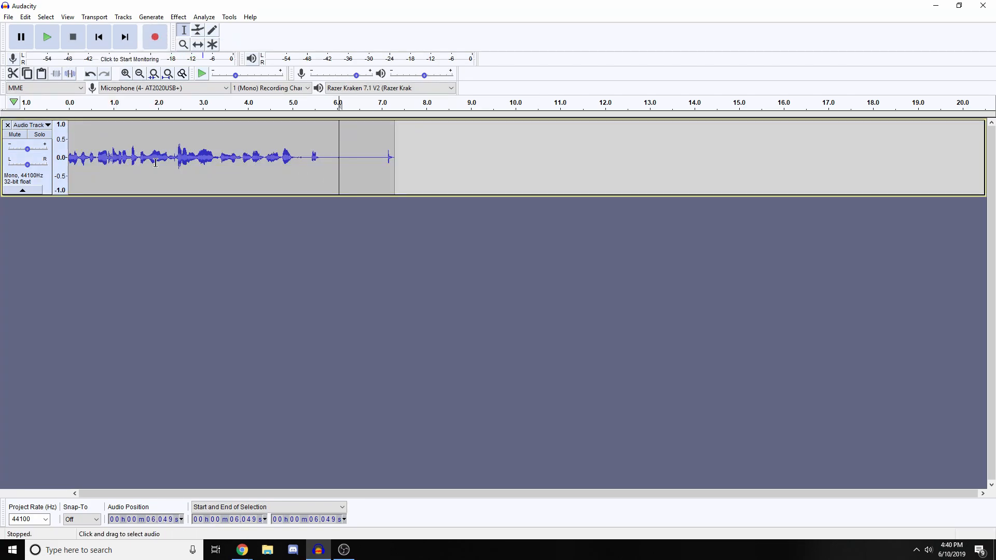
pyautogui.moveTo(75, 155); pyautogui.dragTo(78, 155)
pyautogui.press('Home')
pyautogui.press('space')
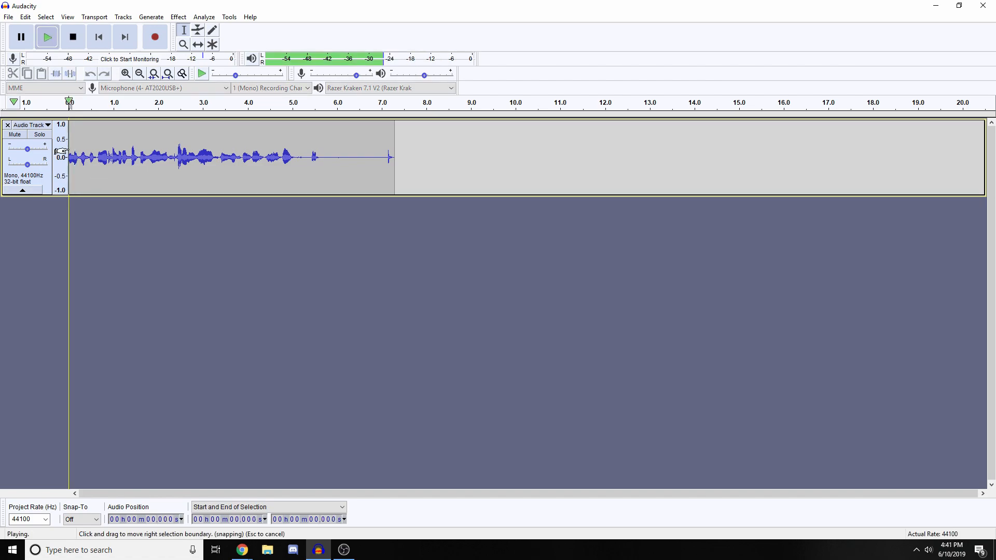
pyautogui.press('space')
# Step: Select the recording from about 1.73 s to its end and delete that part
pyautogui.moveTo(147, 156); pyautogui.dragTo(395, 176)
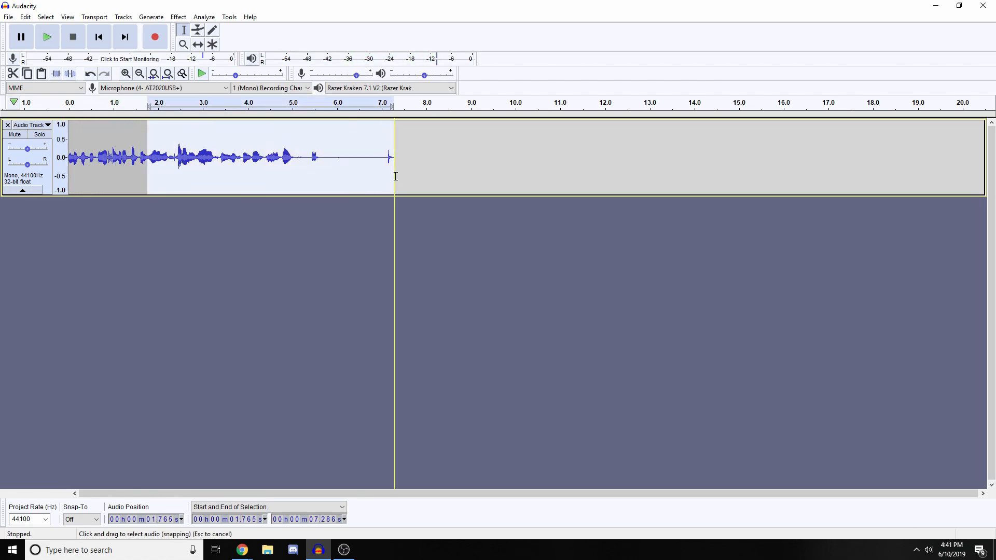
pyautogui.click(141, 158)
pyautogui.moveTo(146, 158); pyautogui.dragTo(387, 146)
pyautogui.press('Delete')
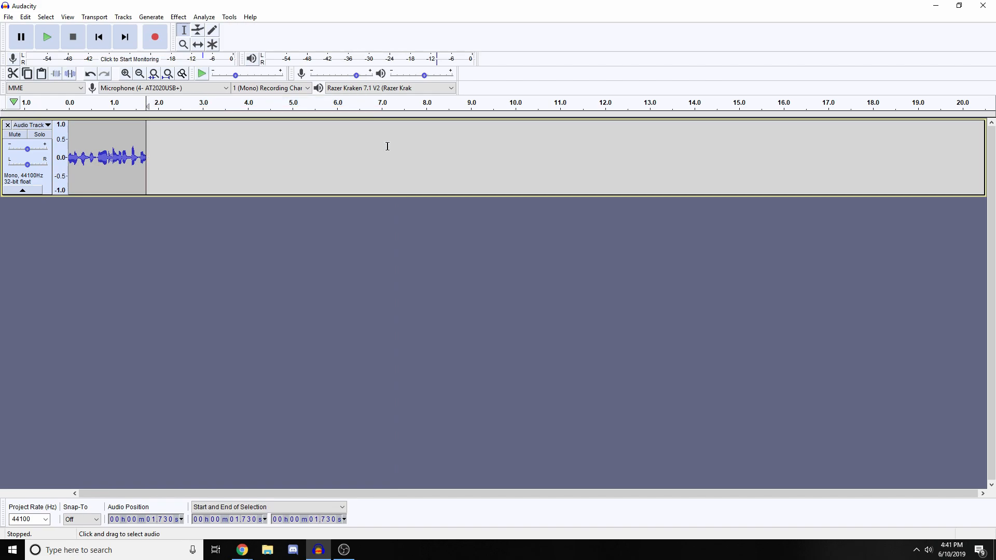
# Step: Play the shortened clip from its start and undo the deletion of its second part
pyautogui.click(190, 145)
pyautogui.click(70, 138)
pyautogui.press('space')
pyautogui.click(144, 144)
pyautogui.hotkey('ctrl', 'z')
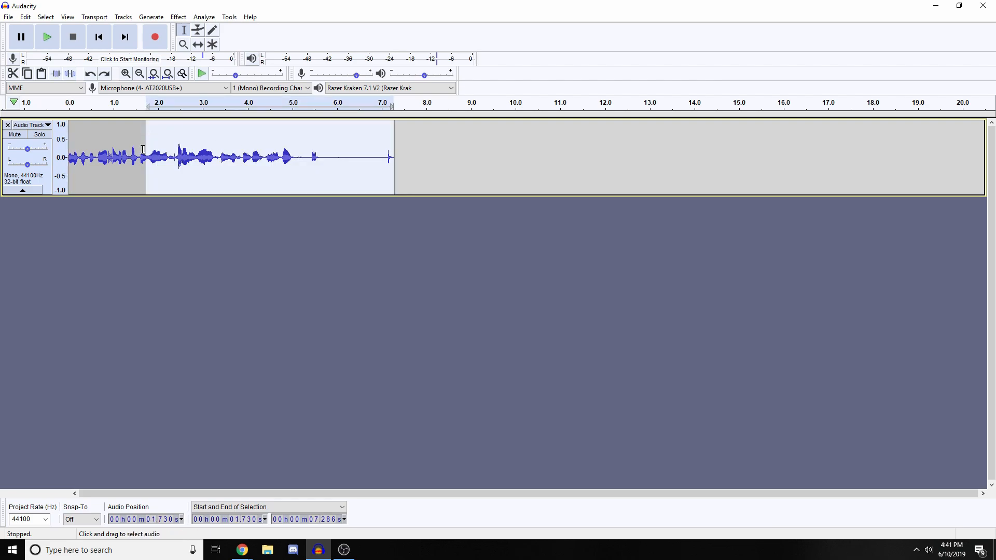
# Step: Play back a short passage from about 0.69 s to search for a cutting point
pyautogui.click(143, 150)
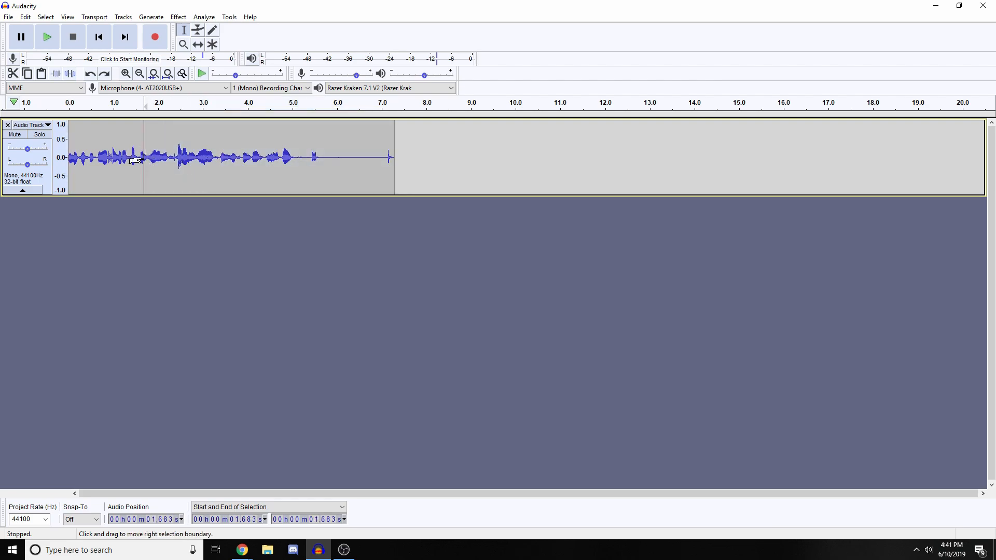
pyautogui.click(129, 78)
pyautogui.click(128, 78)
pyautogui.click(128, 77)
pyautogui.moveTo(489, 157); pyautogui.dragTo(281, 158)
pyautogui.click(125, 159)
pyautogui.press('space')
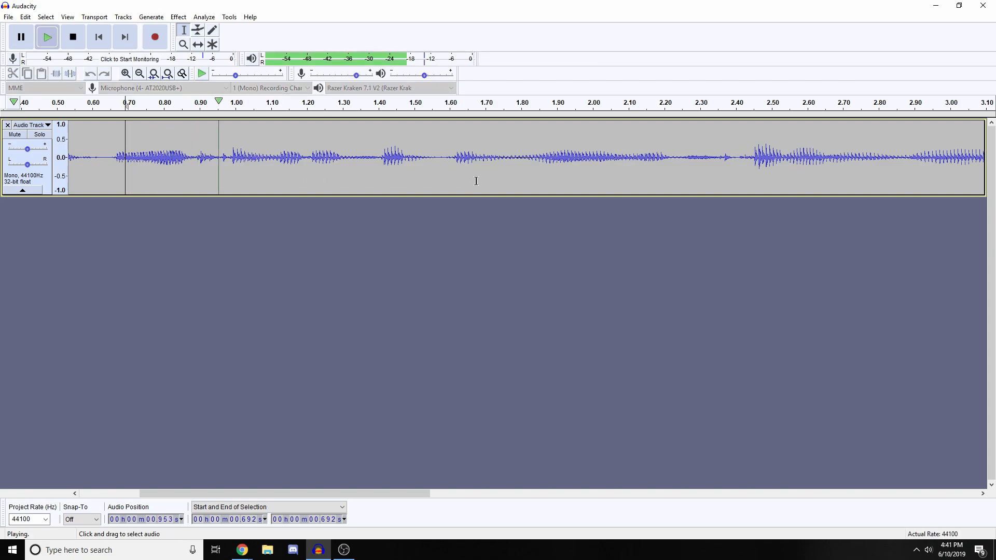
pyautogui.press('space')
# Step: Audition short passages further along the clip and place the cursor at about 1.80 s
pyautogui.click(440, 153)
pyautogui.press('space')
pyautogui.press('space')
pyautogui.click(521, 154)
pyautogui.press('space')
pyautogui.press('space')
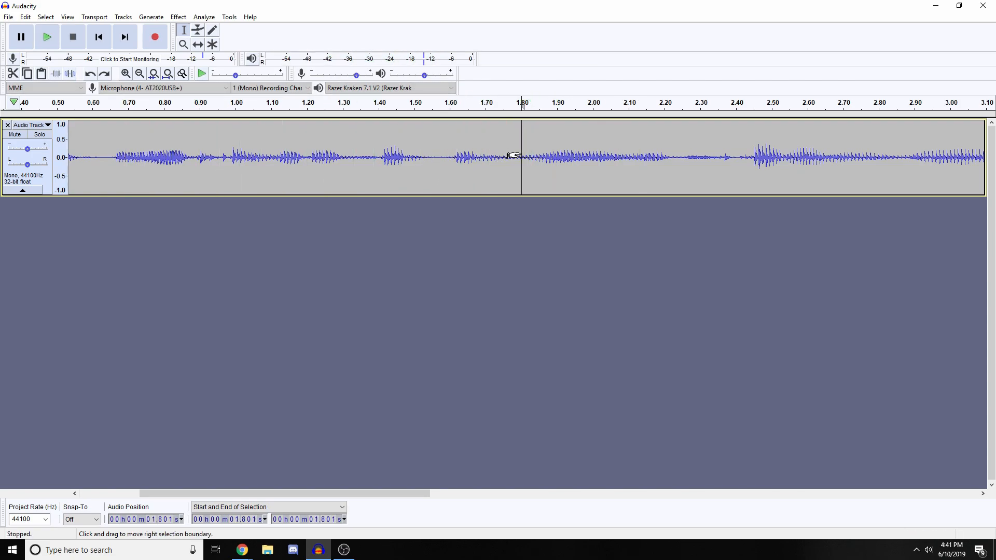
pyautogui.moveTo(514, 156)
pyautogui.mouseDown()
pyautogui.moveTo(636, 161)
pyautogui.moveTo(511, 169)
pyautogui.moveTo(521, 157)
pyautogui.mouseUp()
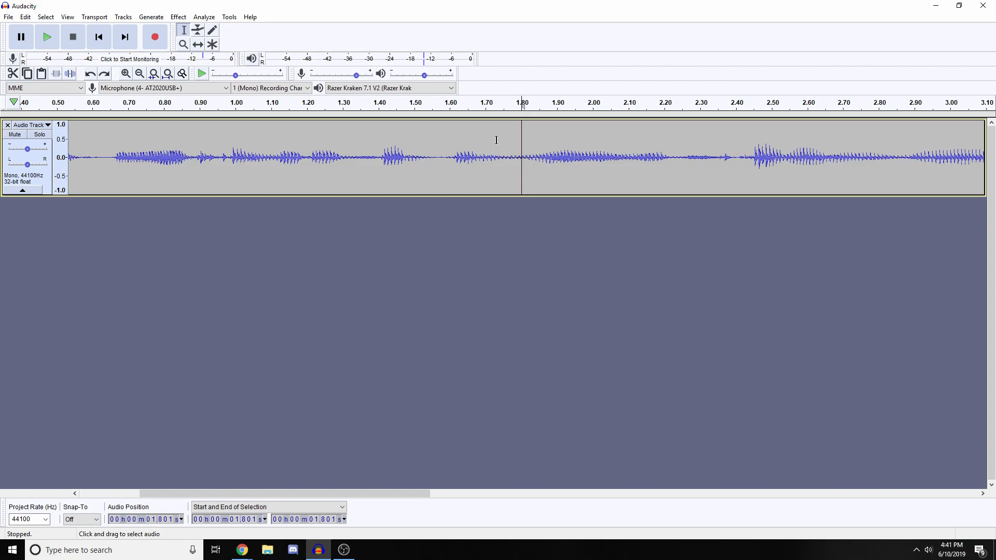
# Step: Split the clip at the cursor position of about 1.80 s
pyautogui.click(139, 73)
pyautogui.click(139, 73)
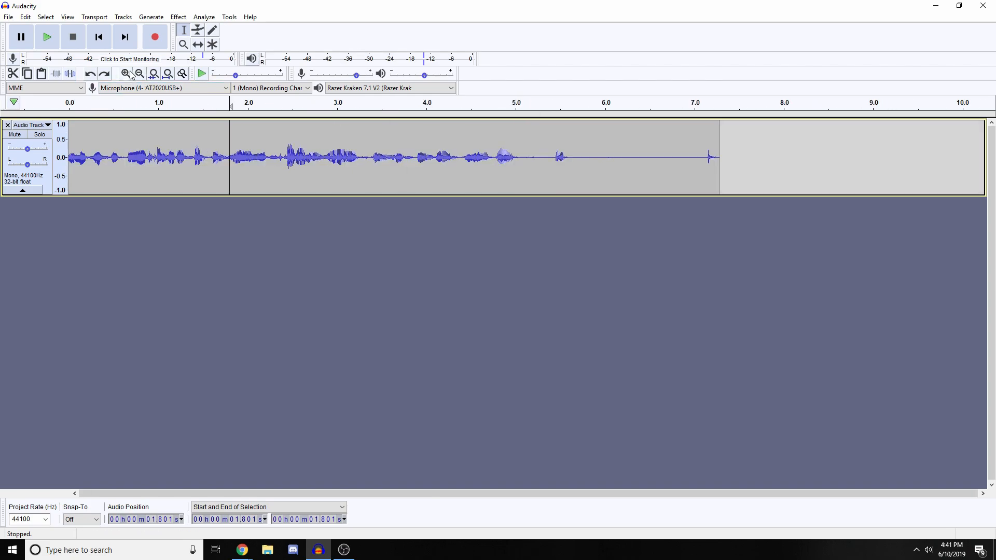
pyautogui.click(125, 73)
pyautogui.click(126, 73)
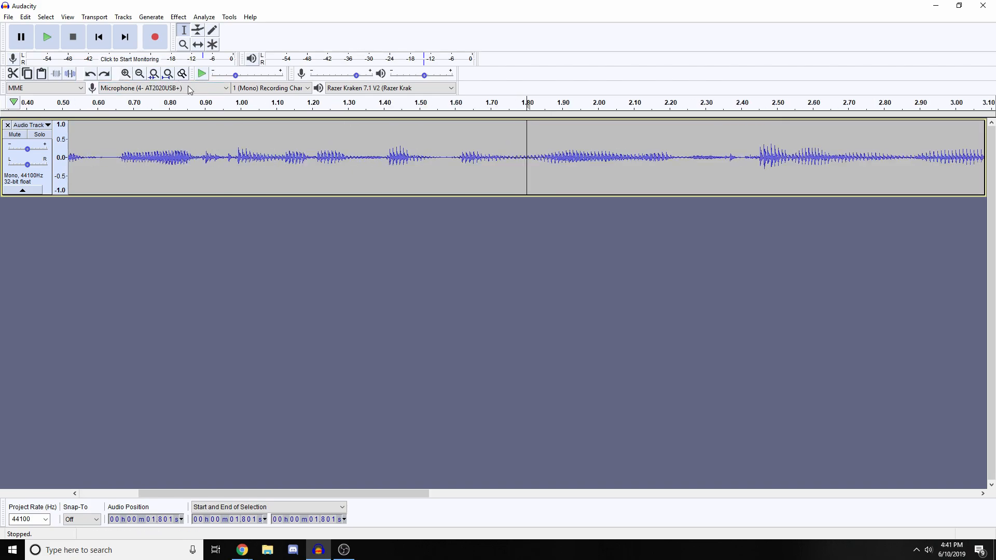
pyautogui.click(25, 17)
pyautogui.moveTo(61, 131)
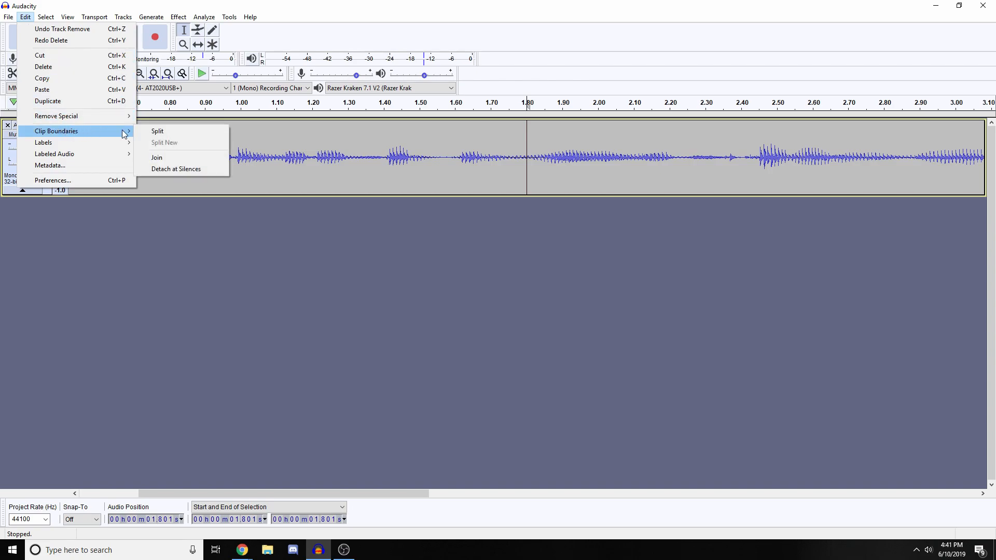
pyautogui.click(178, 131)
pyautogui.click(548, 158)
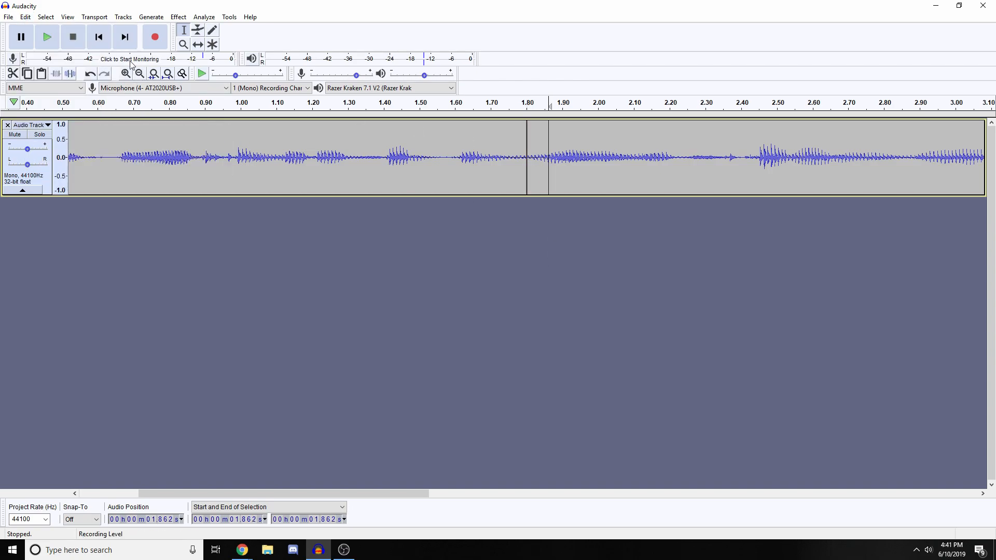
# Step: Delete the section from the split at 1.801 s to the recording's end and play the remaining clip
pyautogui.click(139, 74)
pyautogui.click(139, 73)
pyautogui.click(140, 74)
pyautogui.click(139, 73)
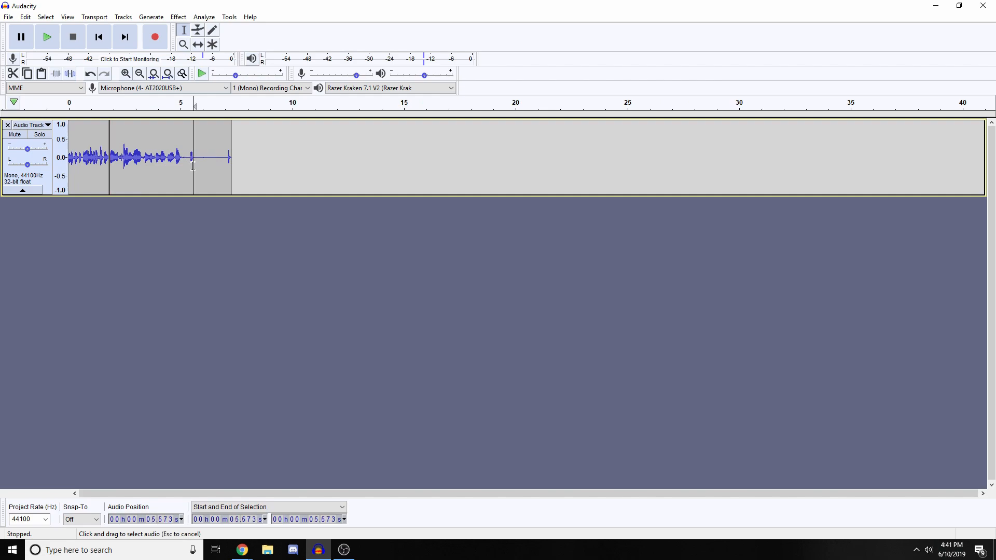
pyautogui.moveTo(231, 156); pyautogui.dragTo(109, 149)
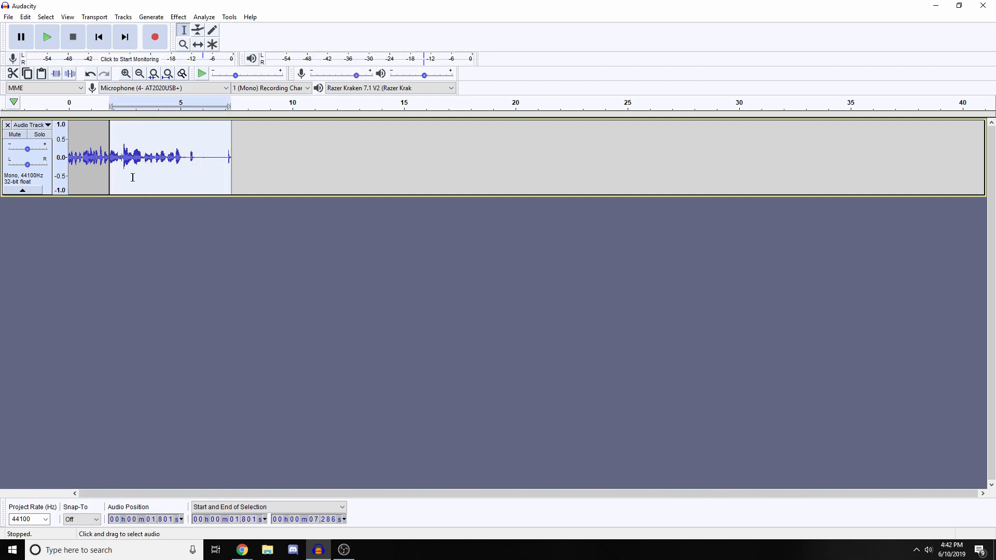
pyautogui.press('Delete')
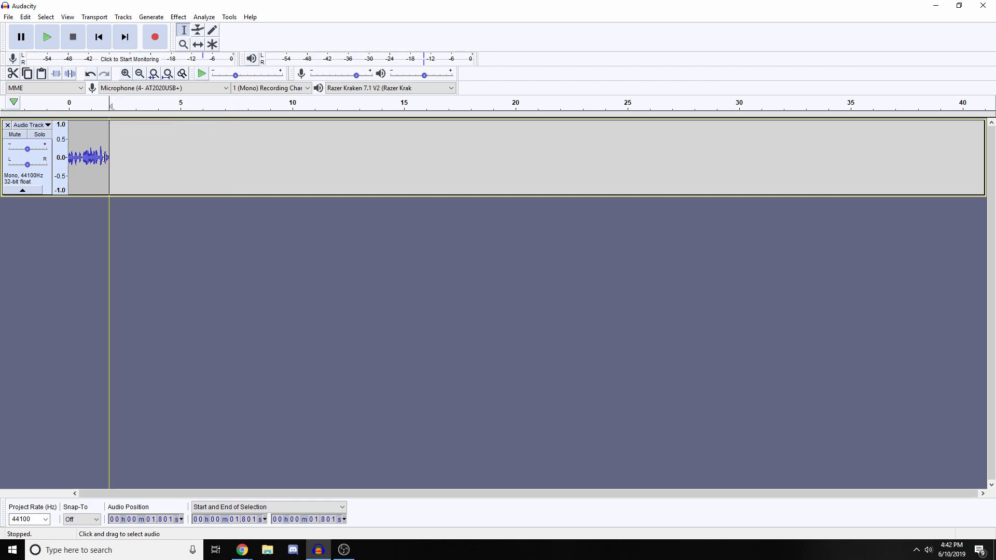
pyautogui.click(69, 138)
pyautogui.press('space')
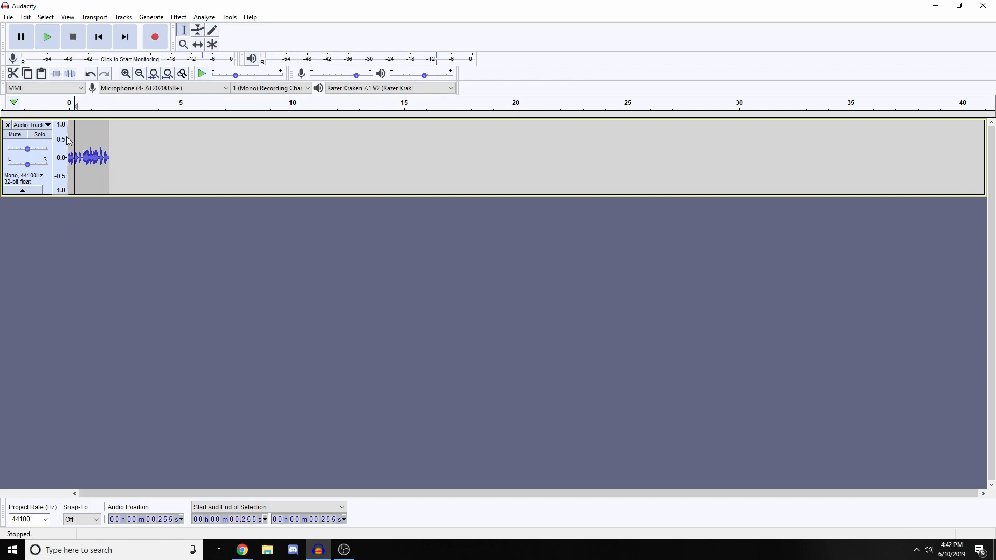
# Step: Select the whole remaining clip and duplicate the selection twice to stack four identical tracks
pyautogui.click(127, 73)
pyautogui.moveTo(149, 155); pyautogui.dragTo(69, 156)
pyautogui.click(25, 17)
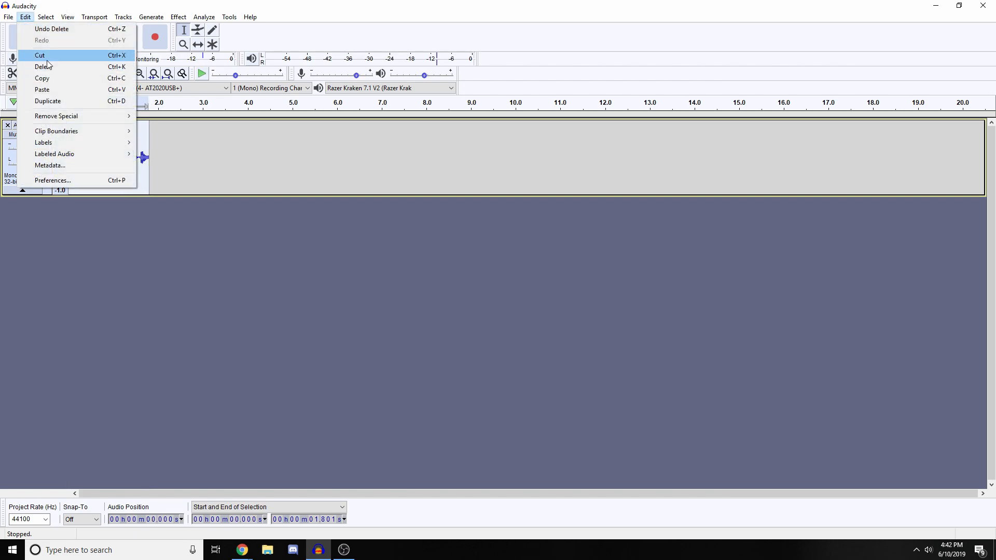
pyautogui.click(57, 101)
pyautogui.click(24, 16)
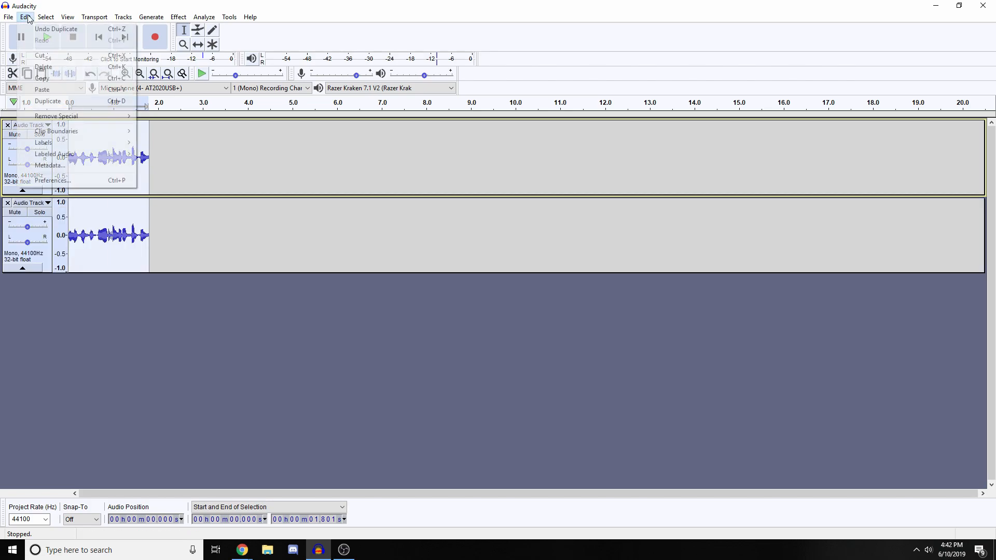
pyautogui.click(52, 101)
# Step: Clear the selection and play the four stacked tracks together from the start
pyautogui.click(235, 172)
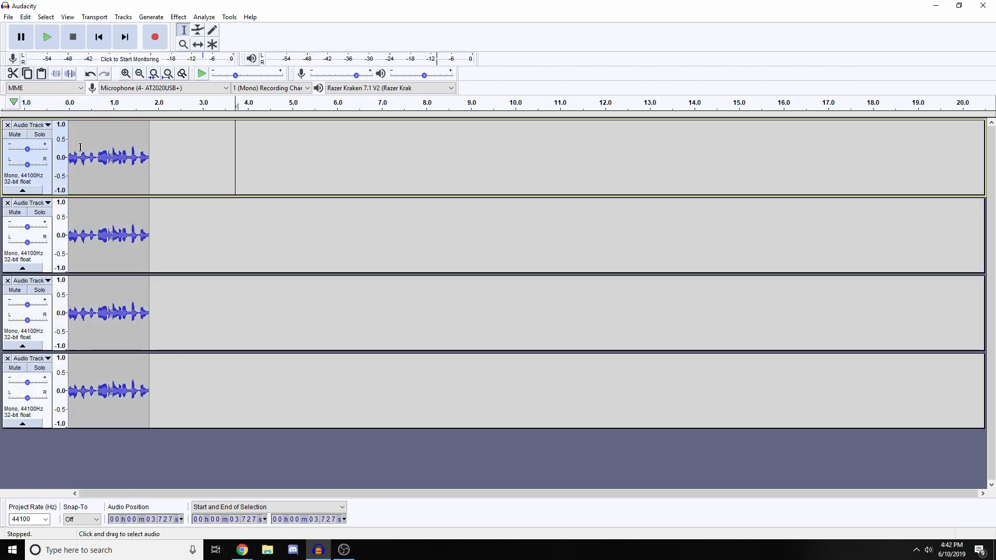
pyautogui.click(69, 146)
pyautogui.press('space')
pyautogui.press('space')
# Step: Remove all four audio tracks and undo the last removal to restore a single track
pyautogui.click(7, 125)
pyautogui.click(7, 125)
pyautogui.click(7, 125)
pyautogui.click(7, 125)
pyautogui.hotkey('ctrl', 'z')
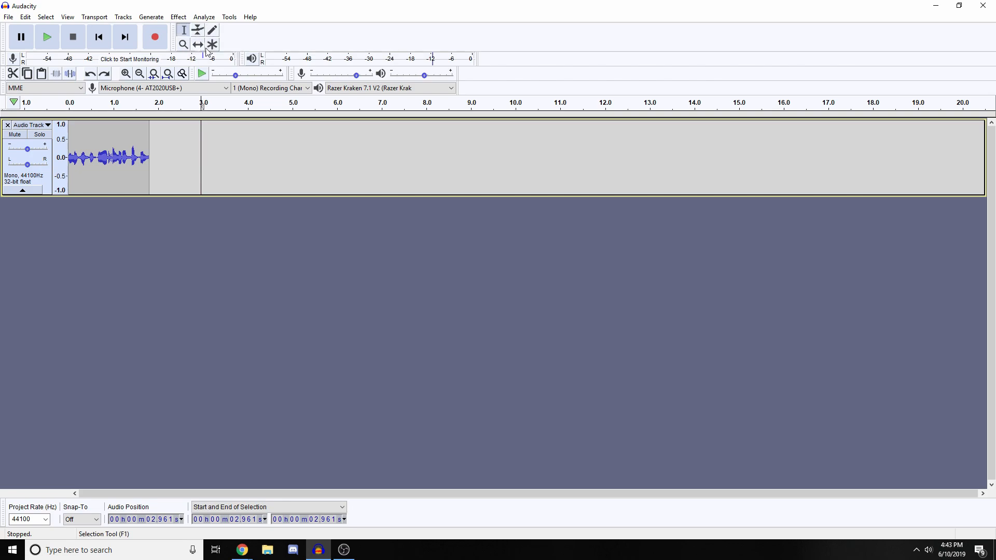
# Step: Cycle through the editing tools and activate the Zoom tool
pyautogui.press('d')
pyautogui.press('d')
pyautogui.press('d')
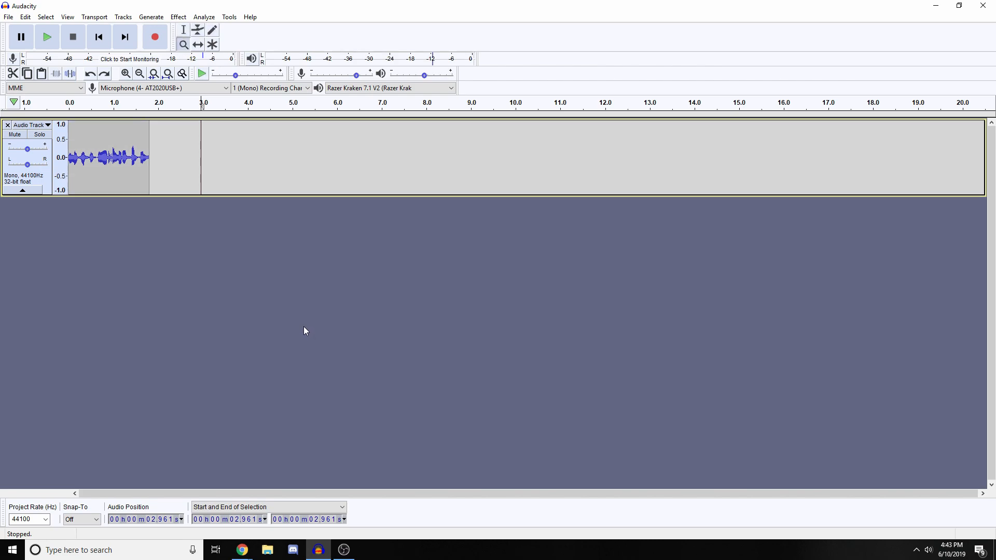
pyautogui.press('d')
pyautogui.press('d')
pyautogui.press('d')
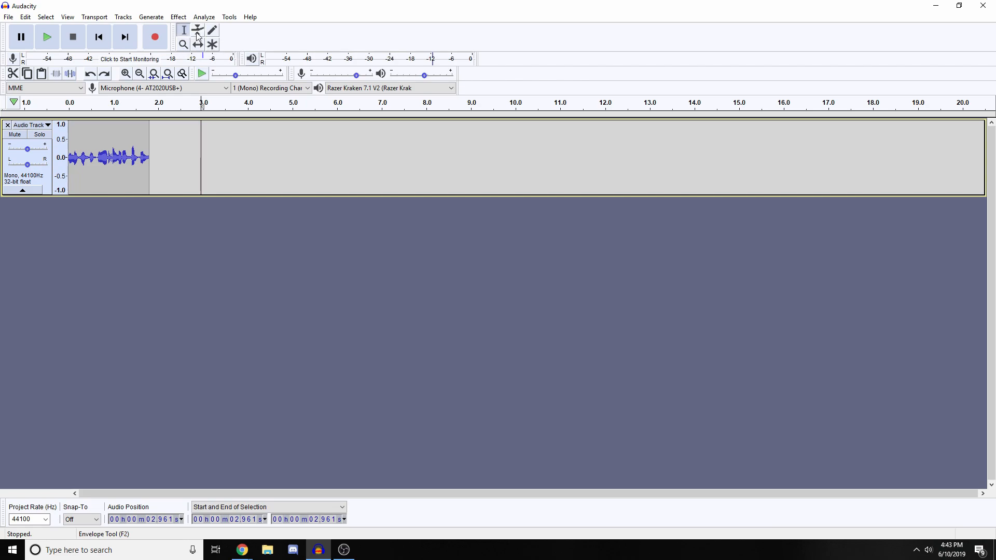
pyautogui.click(183, 45)
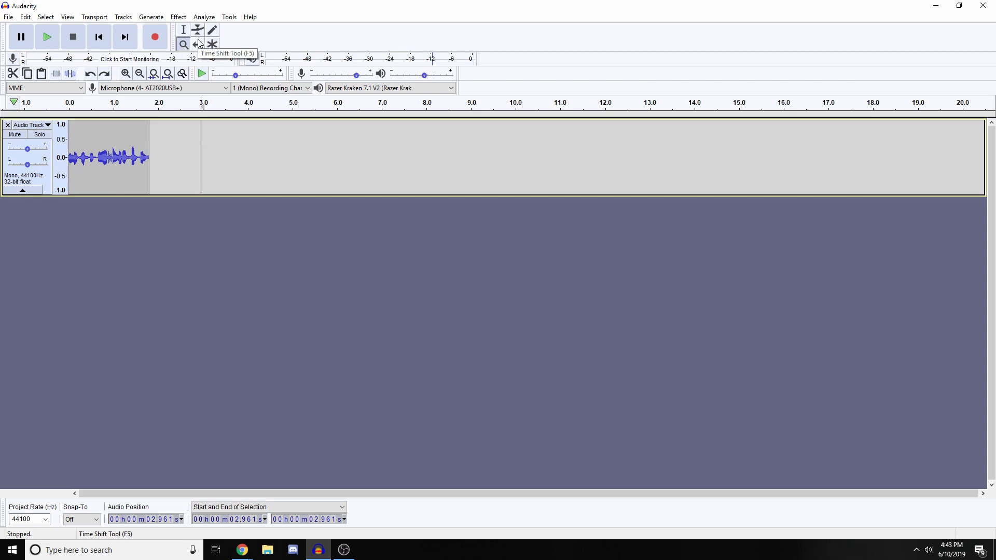
# Step: Select a stretch of the clip with the Selection tool and place the cursor at 0.789 s instead
pyautogui.click(183, 30)
pyautogui.moveTo(101, 156); pyautogui.dragTo(226, 166)
pyautogui.click(105, 155)
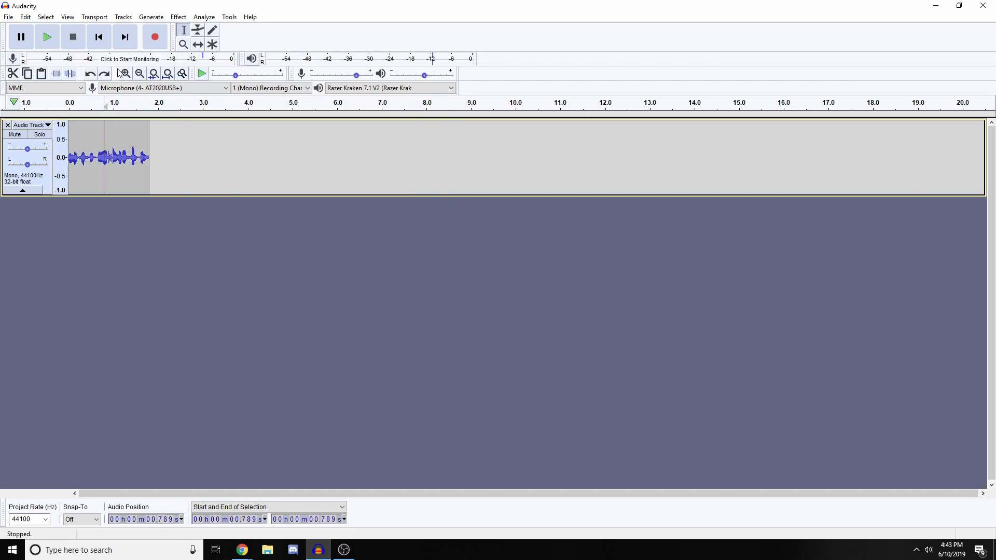
# Step: Zoom in and out of the waveform around the cursor with the Zoom tool
pyautogui.click(183, 45)
pyautogui.click(98, 141)
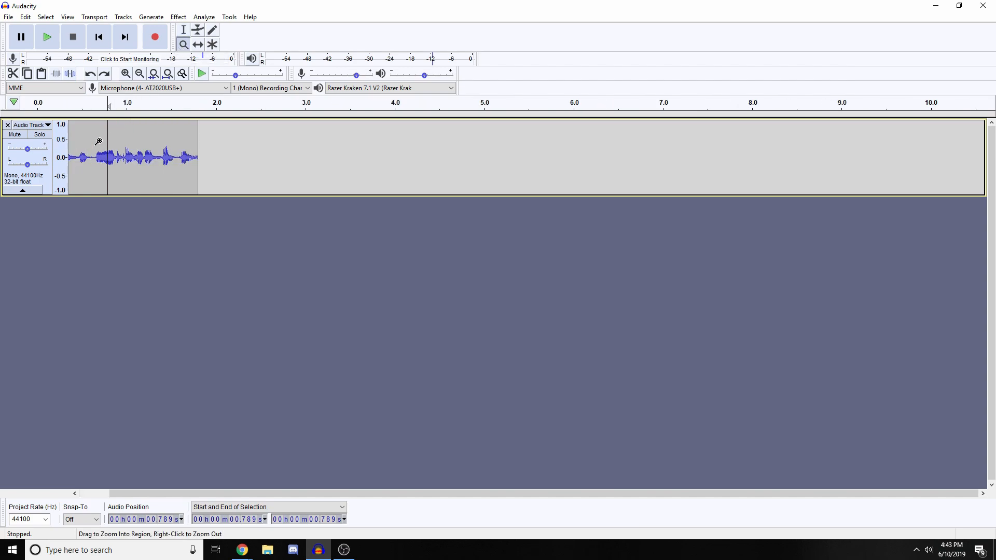
pyautogui.click(98, 142)
pyautogui.rightClick(167, 141)
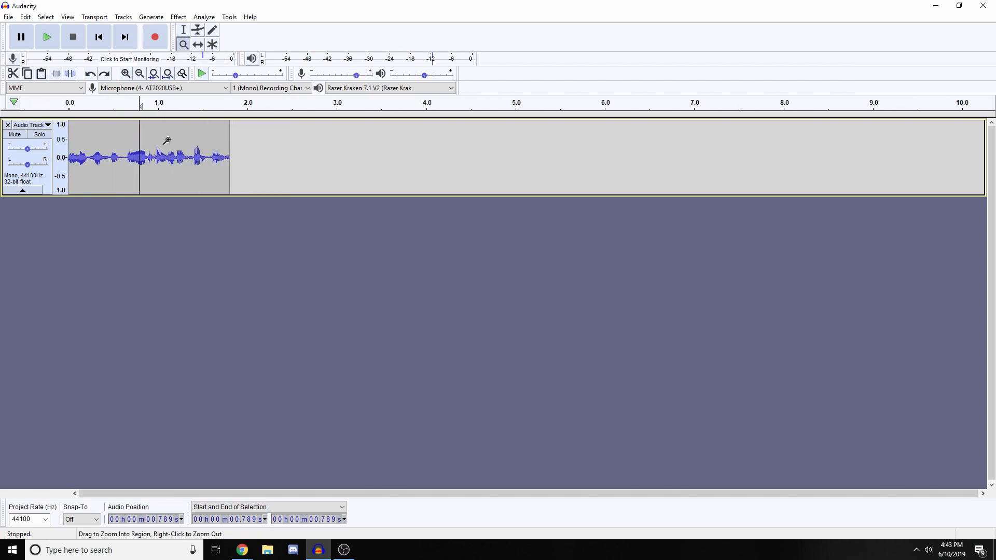
pyautogui.click(130, 144)
pyautogui.click(117, 149)
pyautogui.rightClick(158, 151)
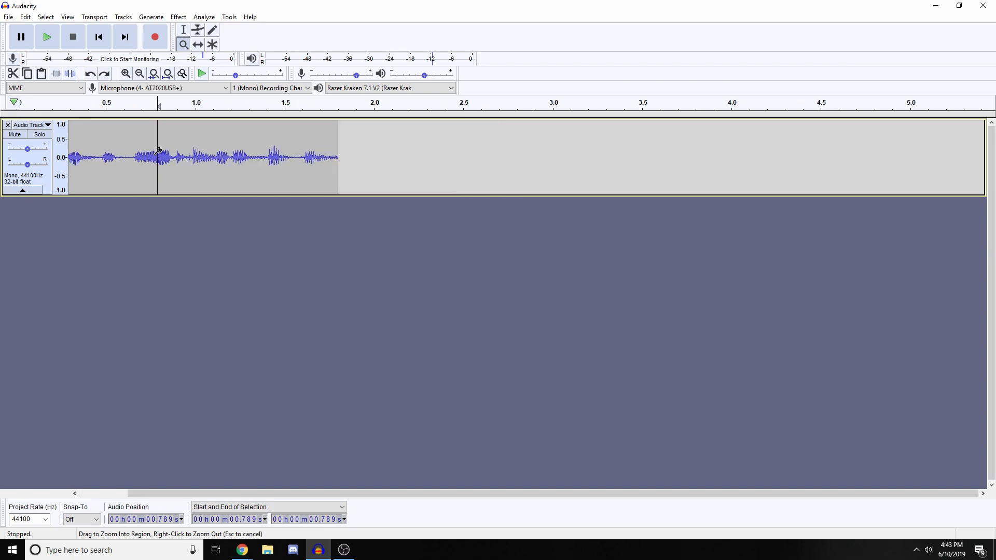
pyautogui.rightClick(157, 151)
pyautogui.rightClick(137, 154)
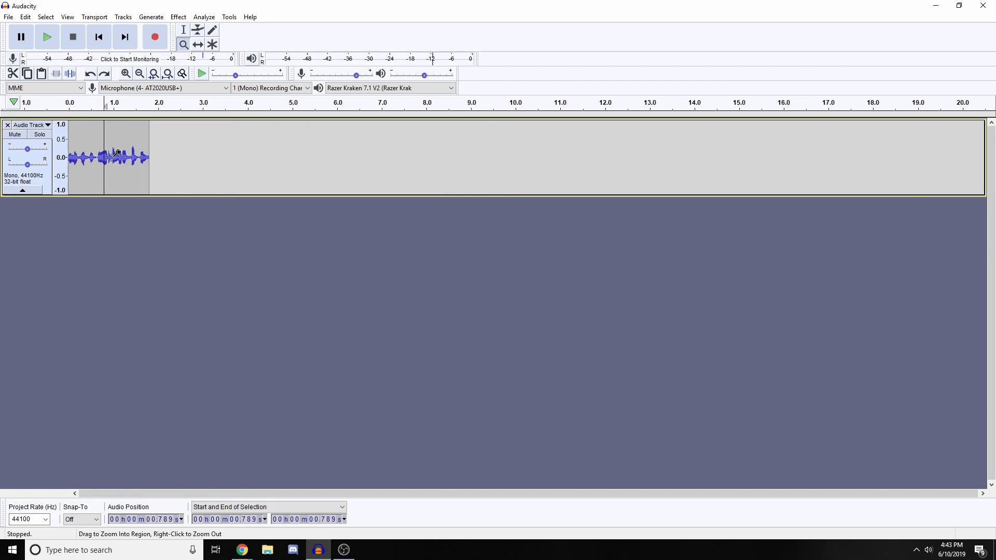
# Step: Select the audio from 0.499 s to 1.602 s, examine it at several magnifications, and return to the Selection tool
pyautogui.press('F1')
pyautogui.moveTo(91, 150); pyautogui.dragTo(139, 153)
pyautogui.press('F4')
pyautogui.click(101, 158)
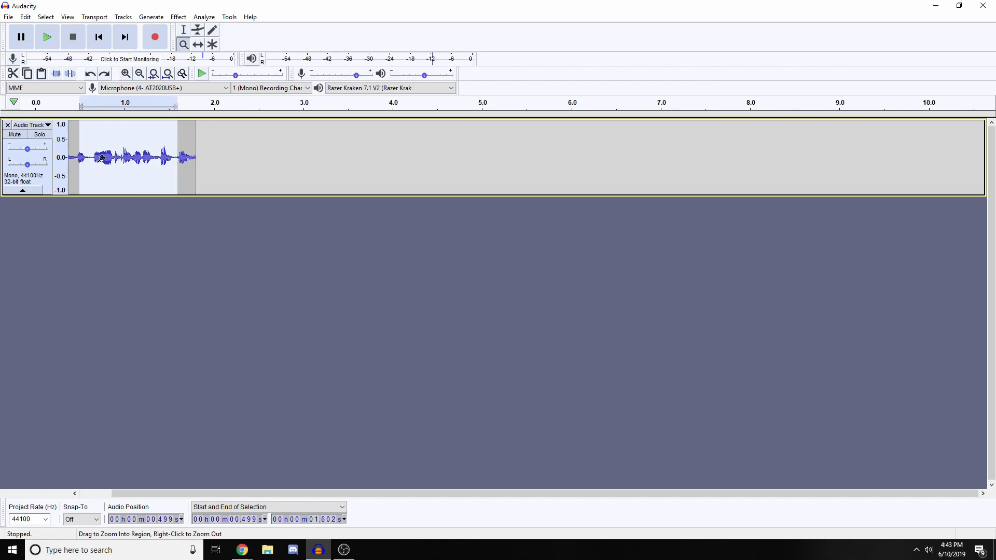
pyautogui.click(102, 157)
pyautogui.click(103, 156)
pyautogui.click(104, 156)
pyautogui.rightClick(129, 156)
pyautogui.rightClick(194, 156)
pyautogui.press('F1')
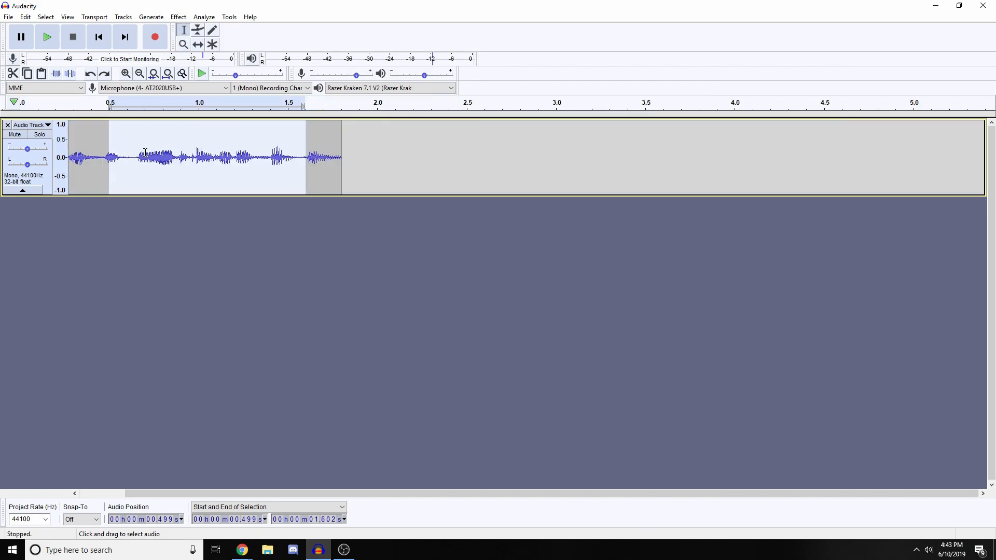
# Step: Clear the selection, try selecting another part of the waveform, and place the cursor at 0.725 s
pyautogui.click(141, 153)
pyautogui.moveTo(169, 158); pyautogui.dragTo(230, 169)
pyautogui.click(150, 162)
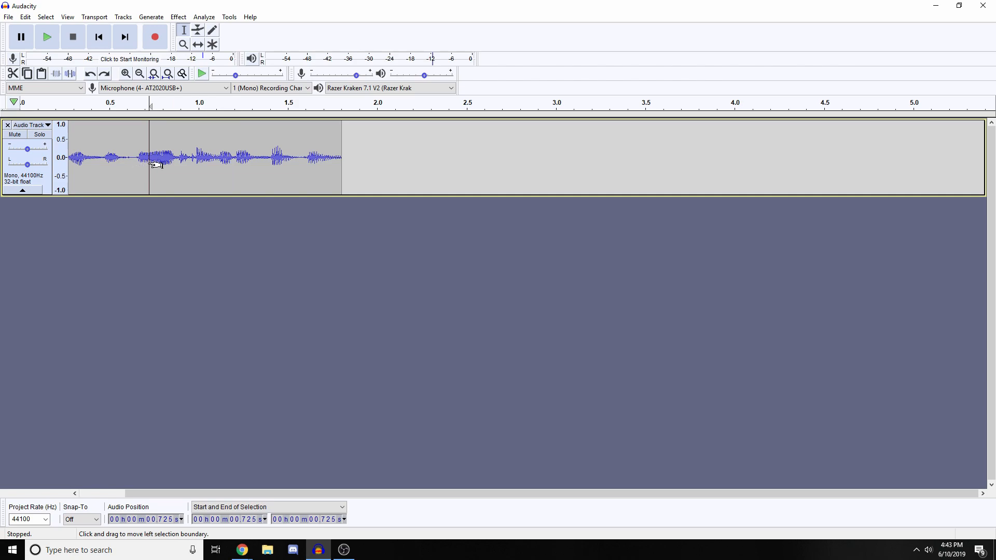
# Step: Record a second voice passage onto the end of the existing track and stop at about 5 s
pyautogui.click(197, 45)
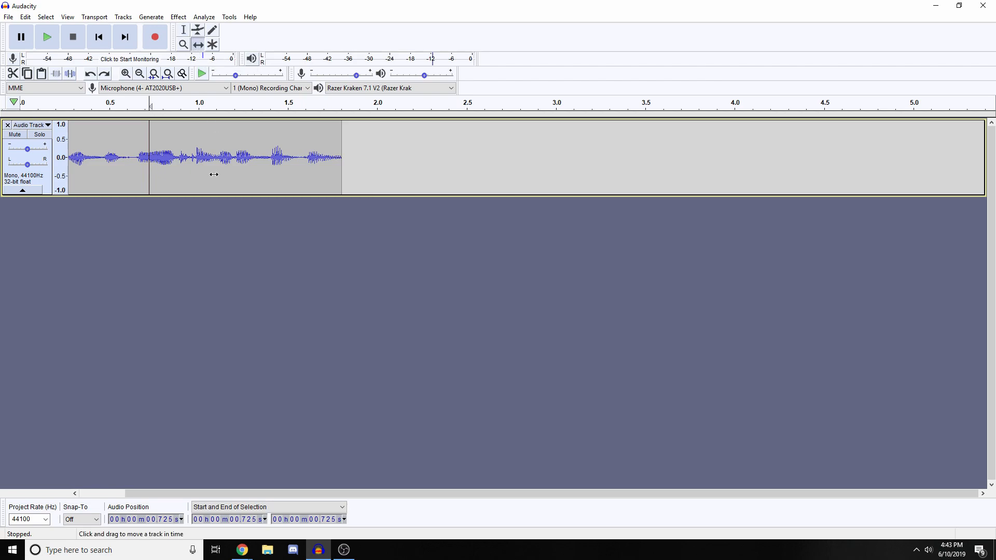
pyautogui.click(144, 77)
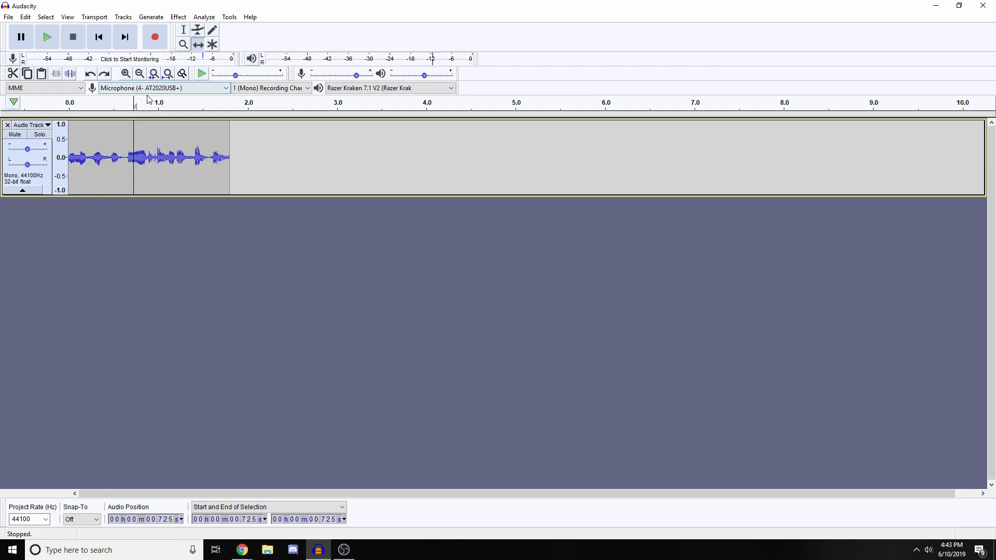
pyautogui.click(125, 74)
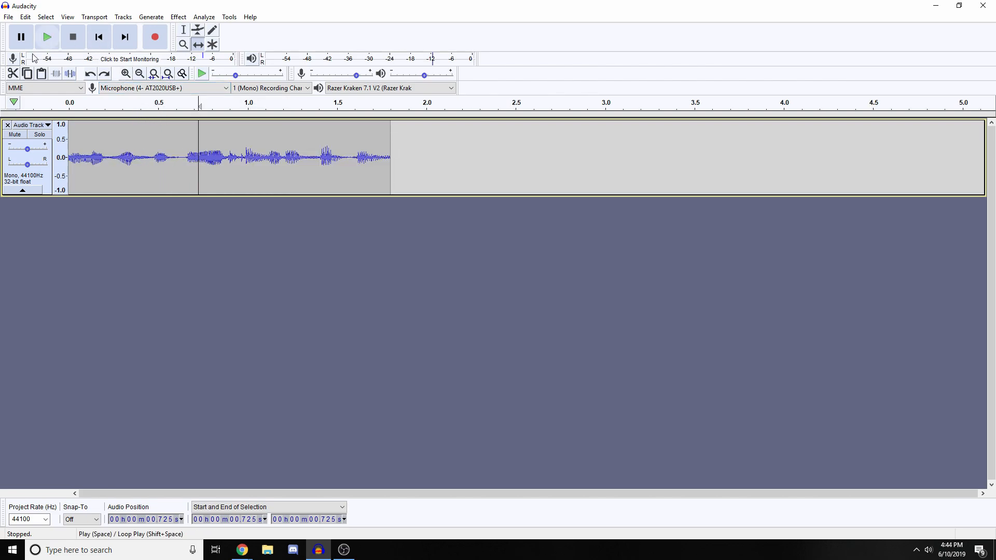
pyautogui.press('r')
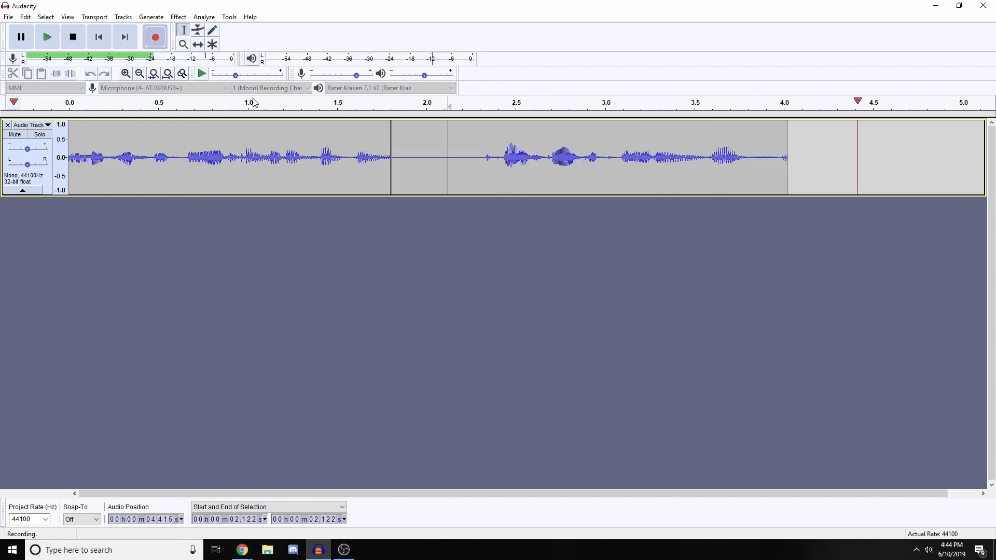
pyautogui.press('space')
pyautogui.click(159, 77)
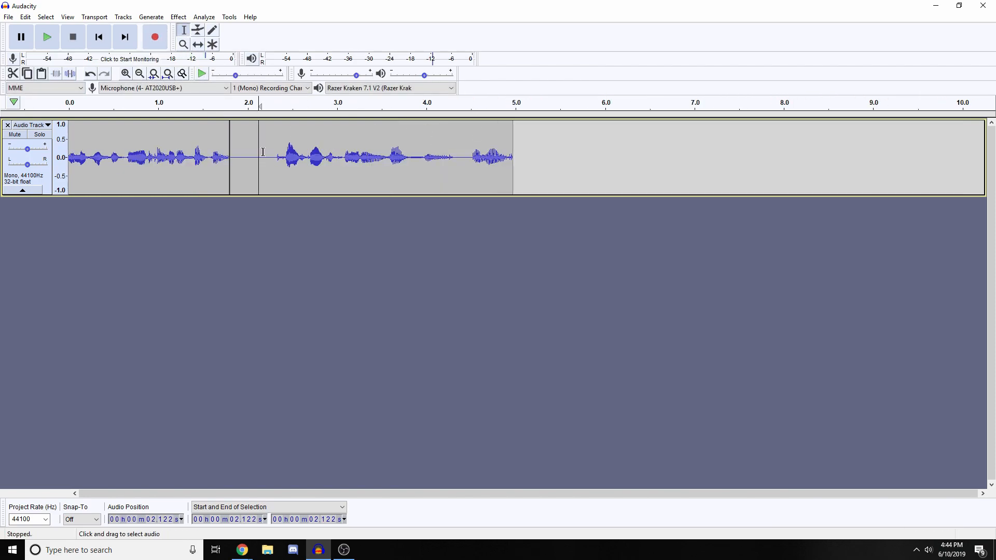
# Step: Select the silent stretch from 1.801 s to 2.287 s and remove it with Split Delete, leaving a gap
pyautogui.moveTo(272, 148); pyautogui.dragTo(232, 145)
pyautogui.press('Delete')
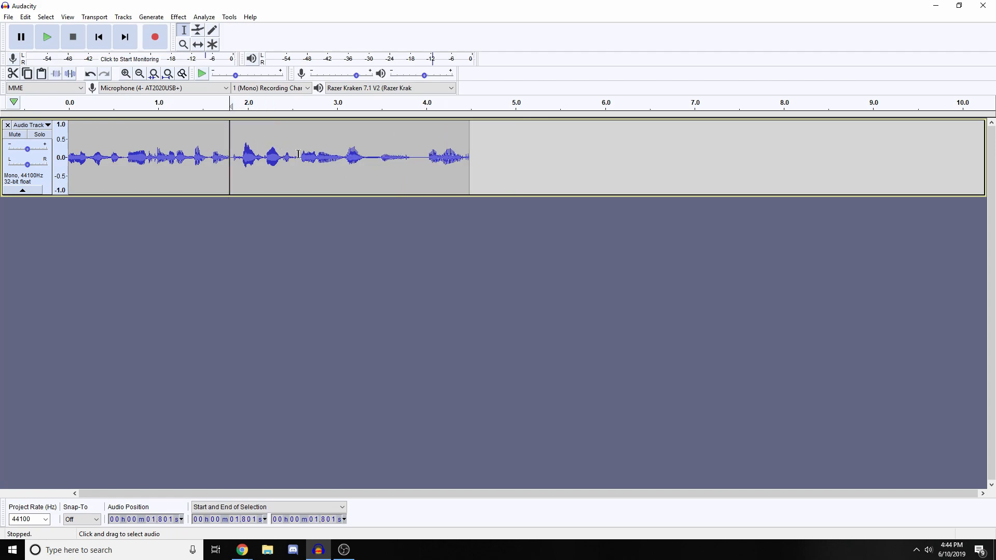
pyautogui.hotkey('ctrl', 'z')
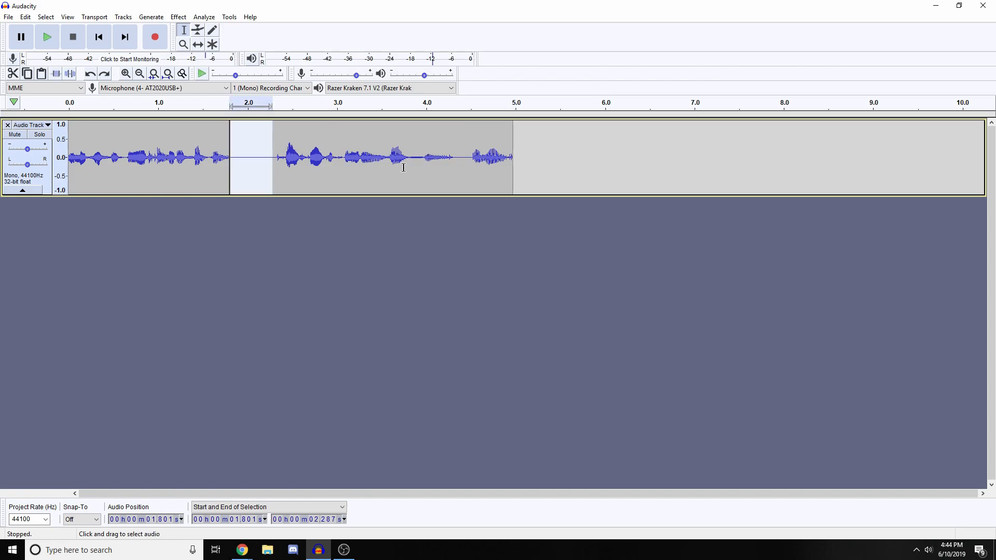
pyautogui.click(25, 17)
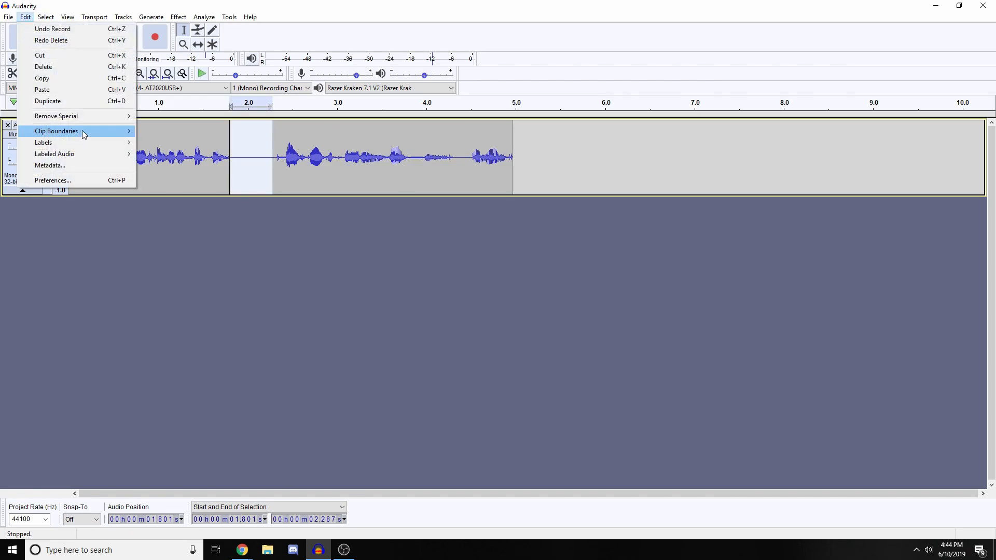
pyautogui.moveTo(95, 123)
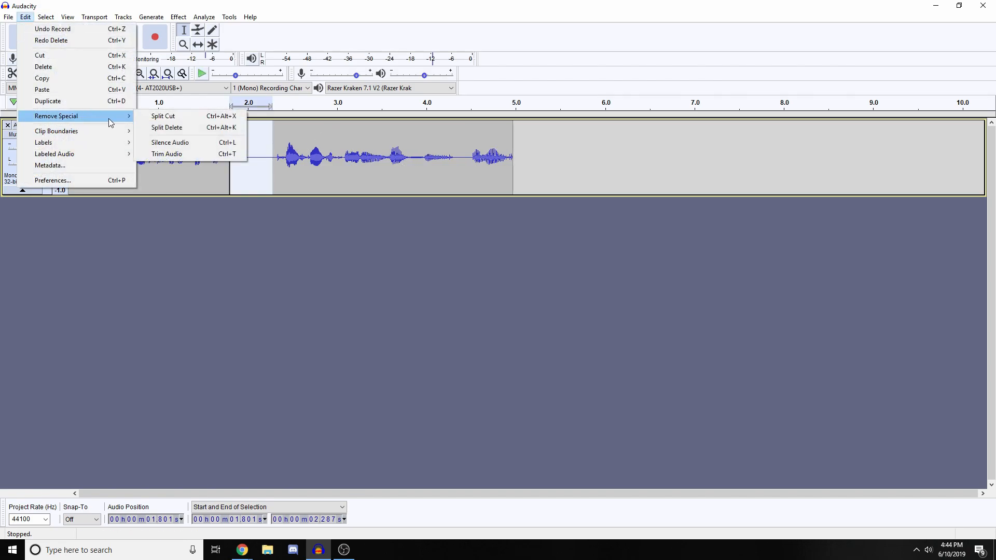
pyautogui.click(186, 128)
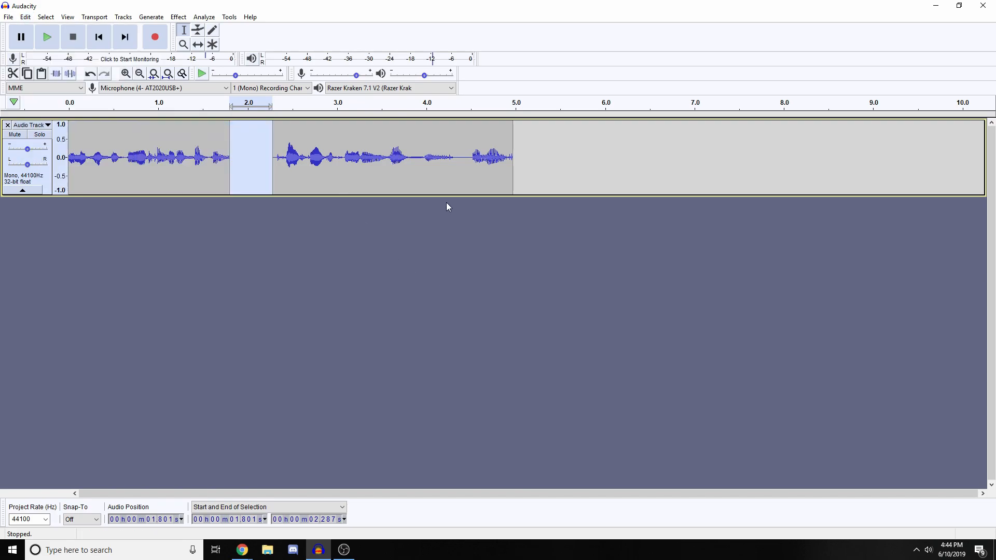
# Step: Select the empty gap between the two clips, delete it to join them, and place the cursor at 1.649 s
pyautogui.click(407, 176)
pyautogui.click(279, 156)
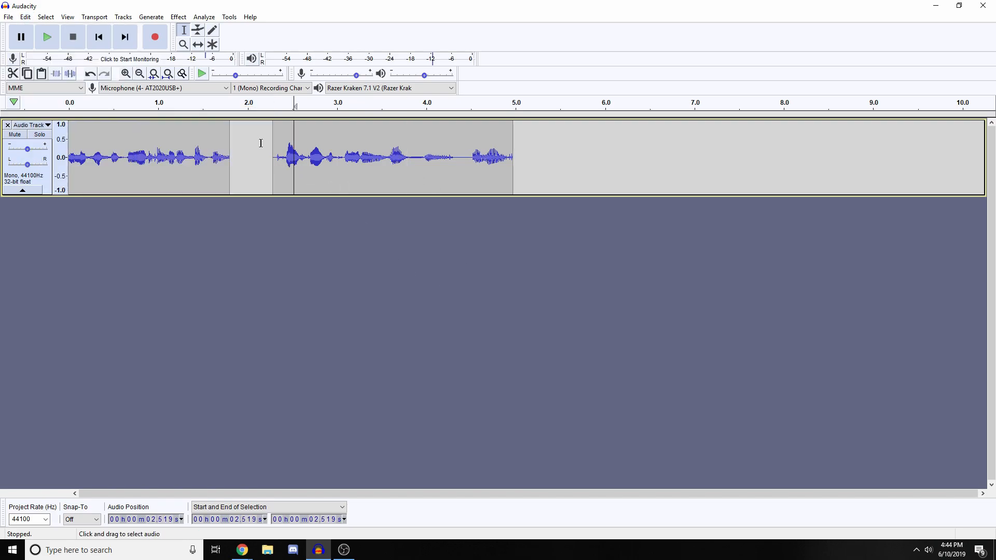
pyautogui.doubleClick(259, 162)
pyautogui.click(256, 151)
pyautogui.moveTo(274, 150); pyautogui.dragTo(230, 152)
pyautogui.click(231, 156)
pyautogui.click(255, 140)
pyautogui.click(217, 145)
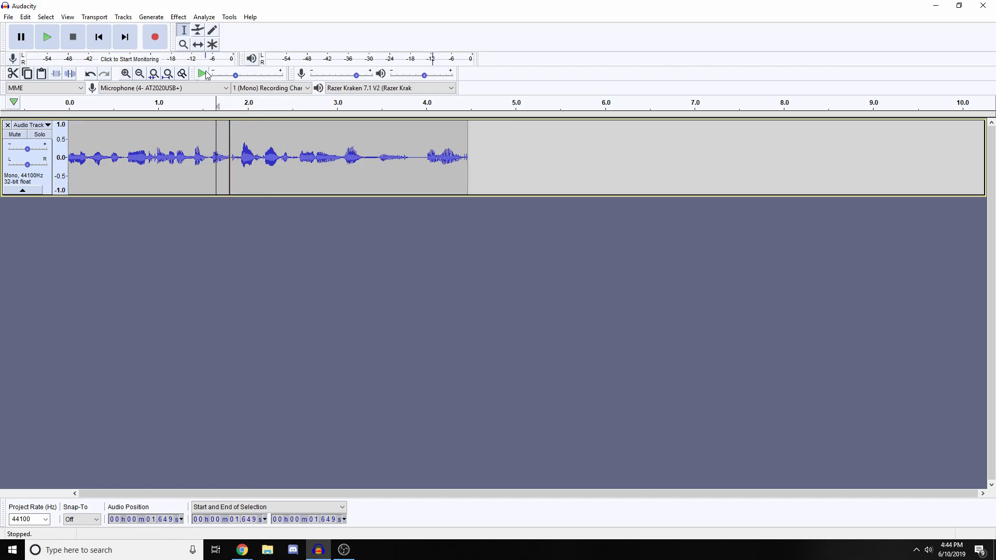
# Step: Move the second clip to the right with the Time Shift tool so a gap follows the first clip
pyautogui.click(199, 46)
pyautogui.moveTo(269, 138); pyautogui.dragTo(311, 150)
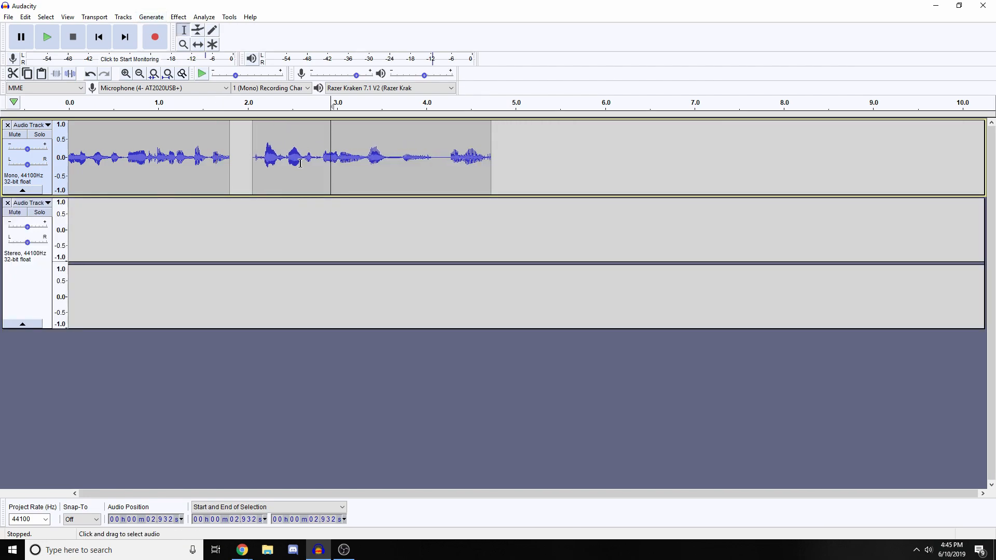
# Step: Select most of the second clip's audio in the mono track and place the cursor in the empty stereo track
pyautogui.click(284, 153)
pyautogui.click(248, 157)
pyautogui.moveTo(253, 157); pyautogui.dragTo(478, 158)
pyautogui.click(412, 240)
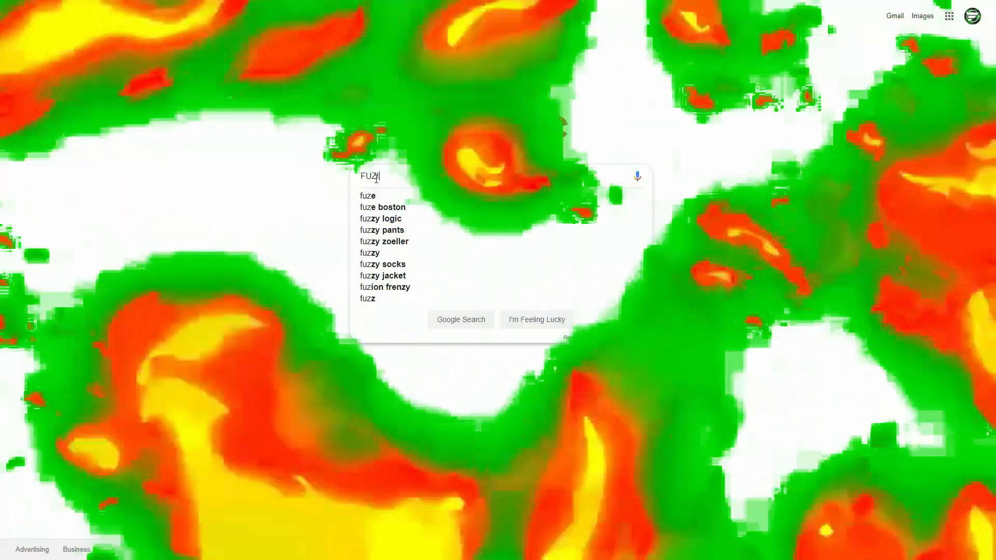
# Step: Switch to the web browser, look up FUZIONHERE.com, and submit the completed contact form on the site
pyautogui.write('IONHERE.com')
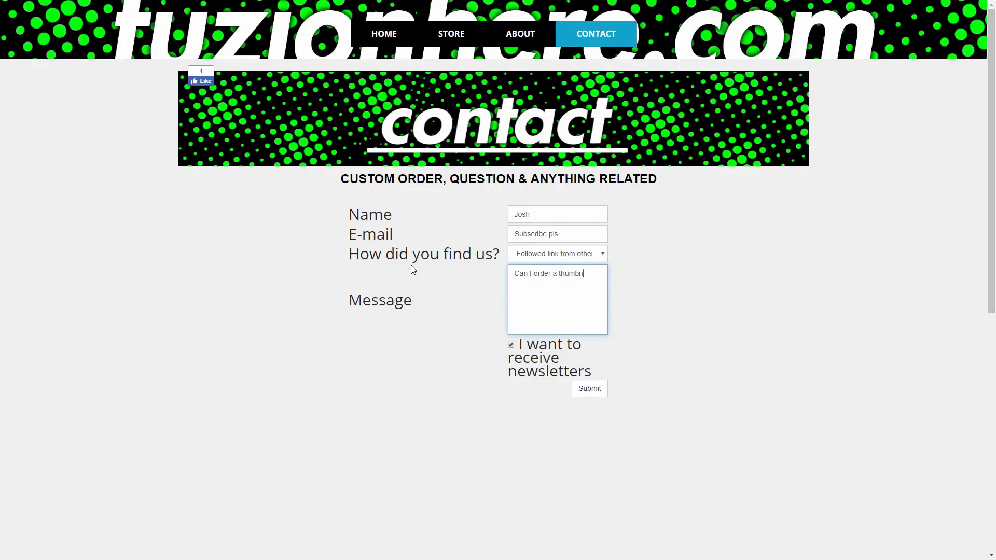
pyautogui.click(588, 390)
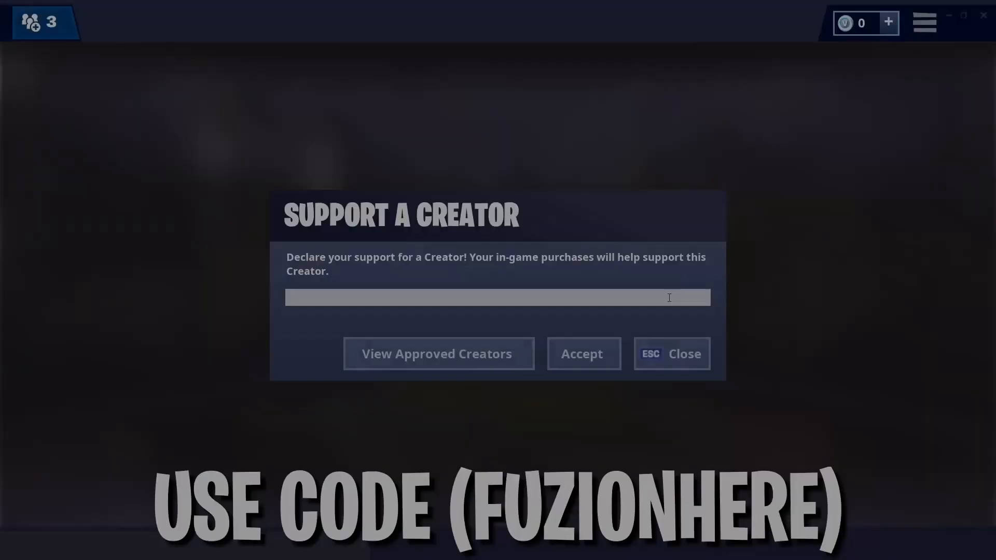
# Step: Switch to the Fortnite item shop and accept FuZIonHere as the supported creator
pyautogui.write('FuZIo')
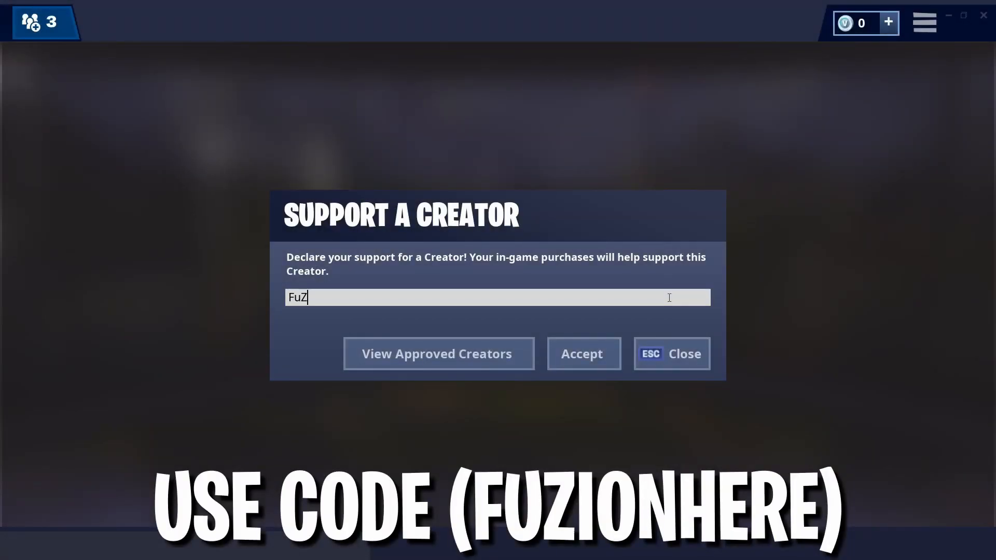
pyautogui.write('nHere')
pyautogui.click(574, 351)
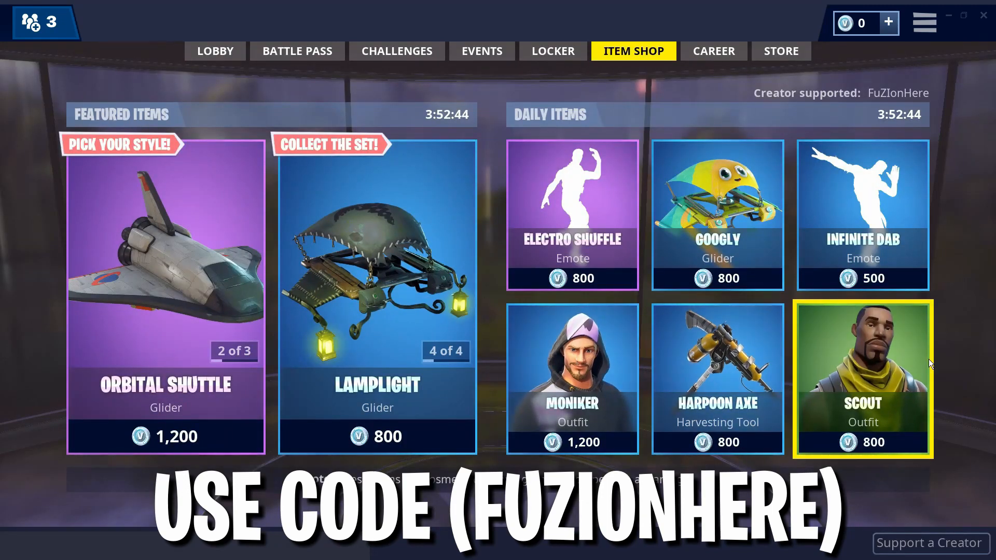